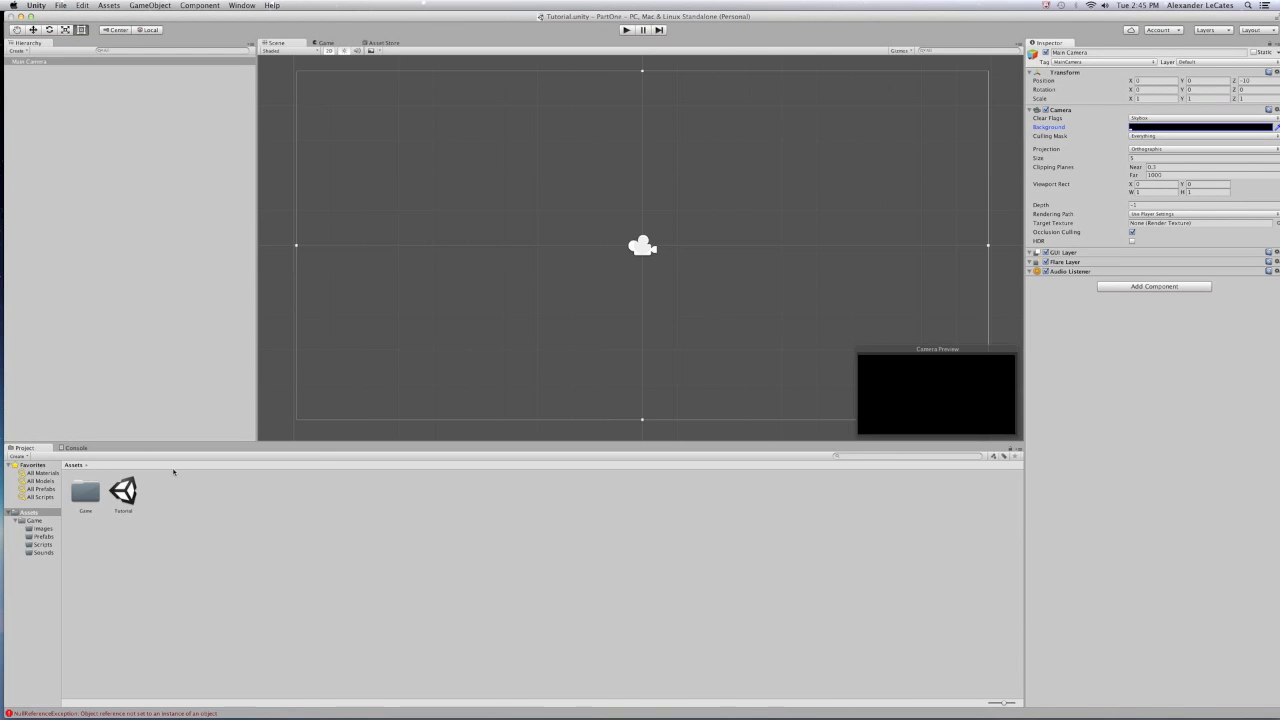
pyautogui.click(130, 493)
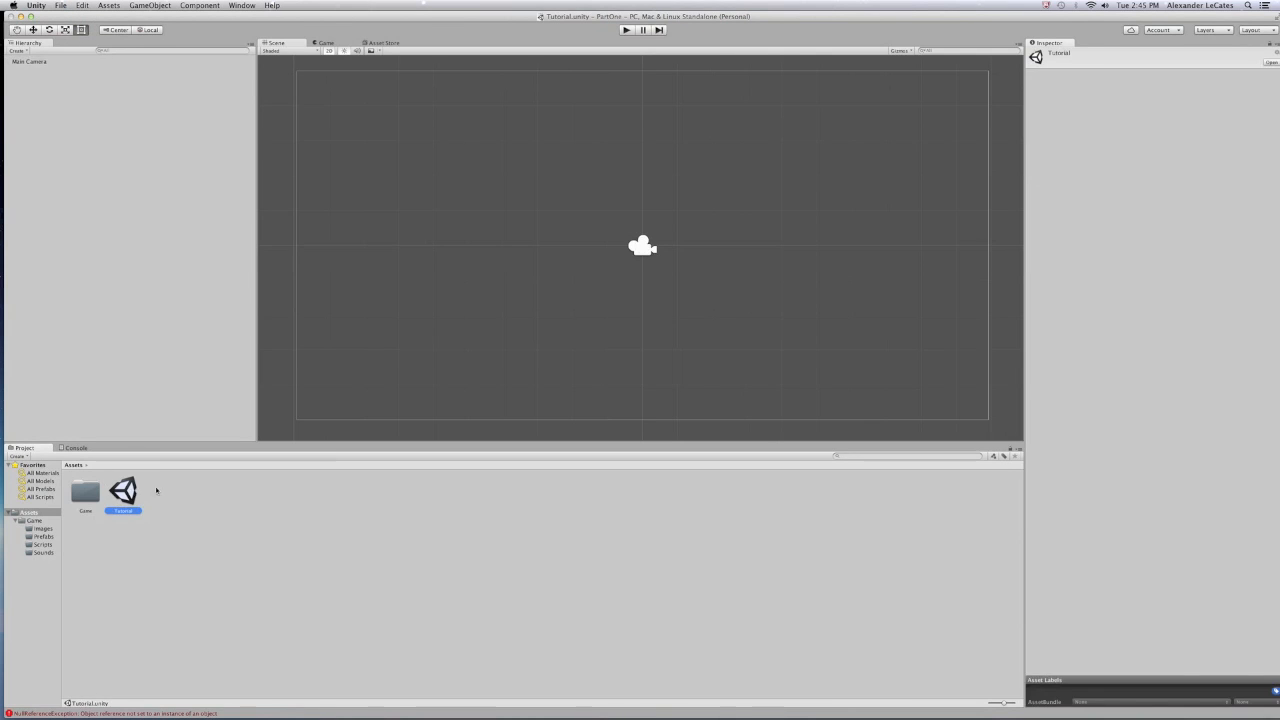
pyautogui.click(170, 494)
pyautogui.click(125, 495)
pyautogui.click(60, 5)
pyautogui.click(74, 86)
pyautogui.moveTo(1254, 19); pyautogui.dragTo(1251, 19)
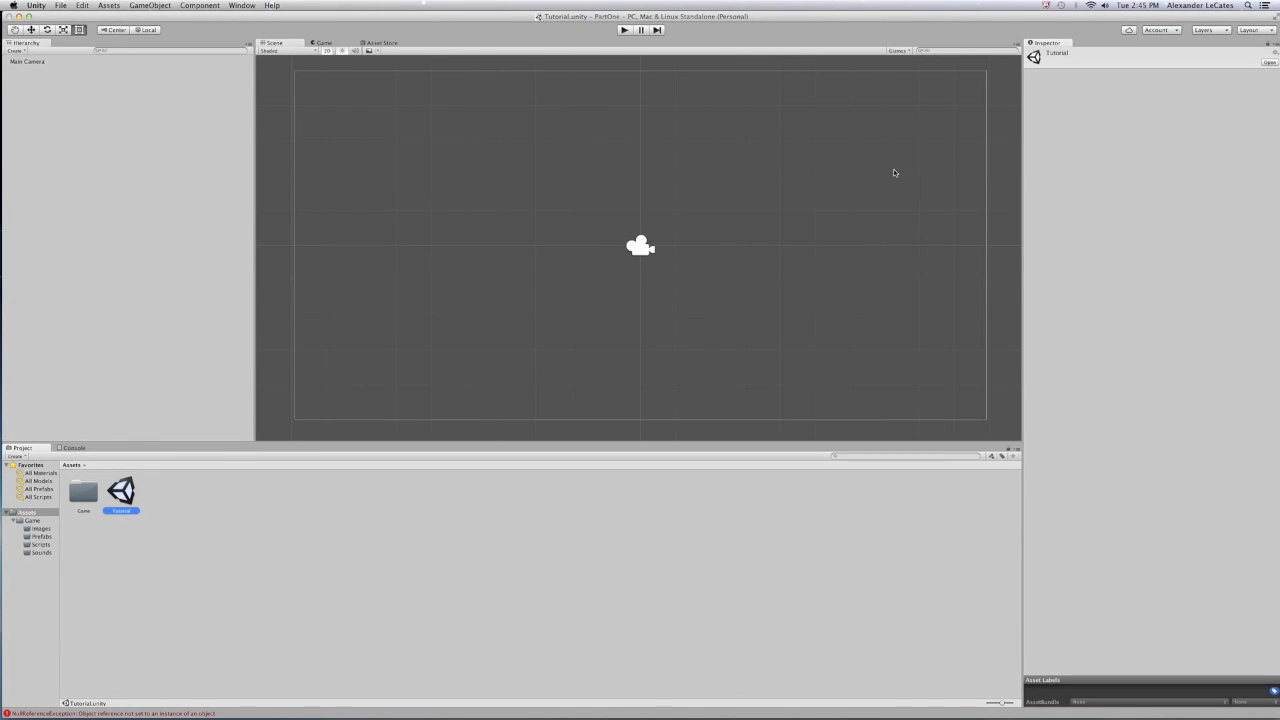
pyautogui.click(640, 247)
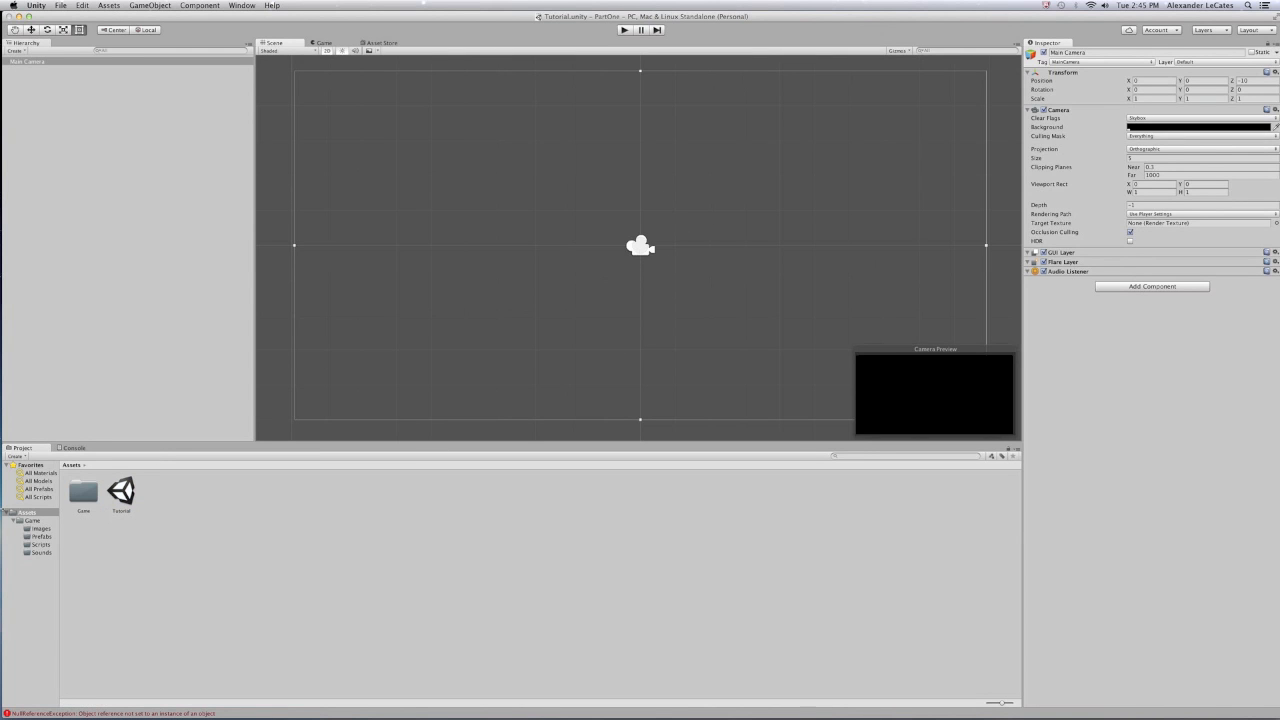
# - Import the mountain image from the desktop into the project's Game/Images folder
pyautogui.doubleClick(83, 492)
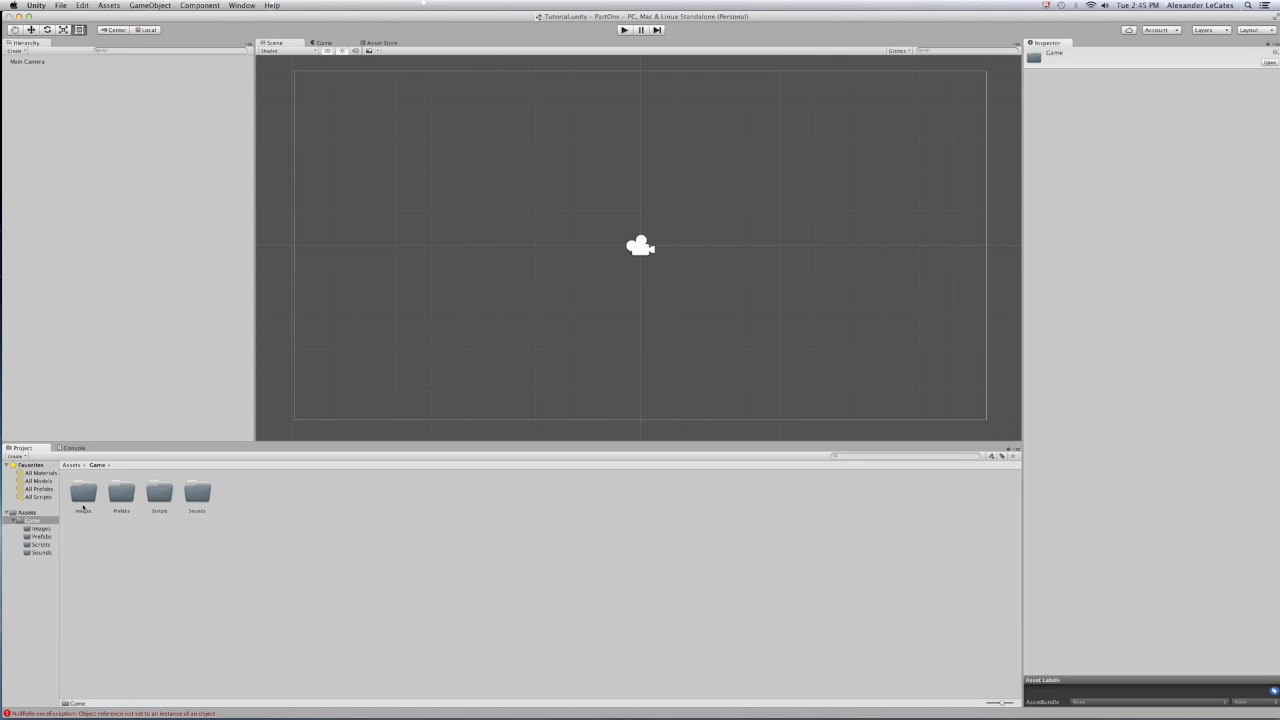
pyautogui.doubleClick(83, 492)
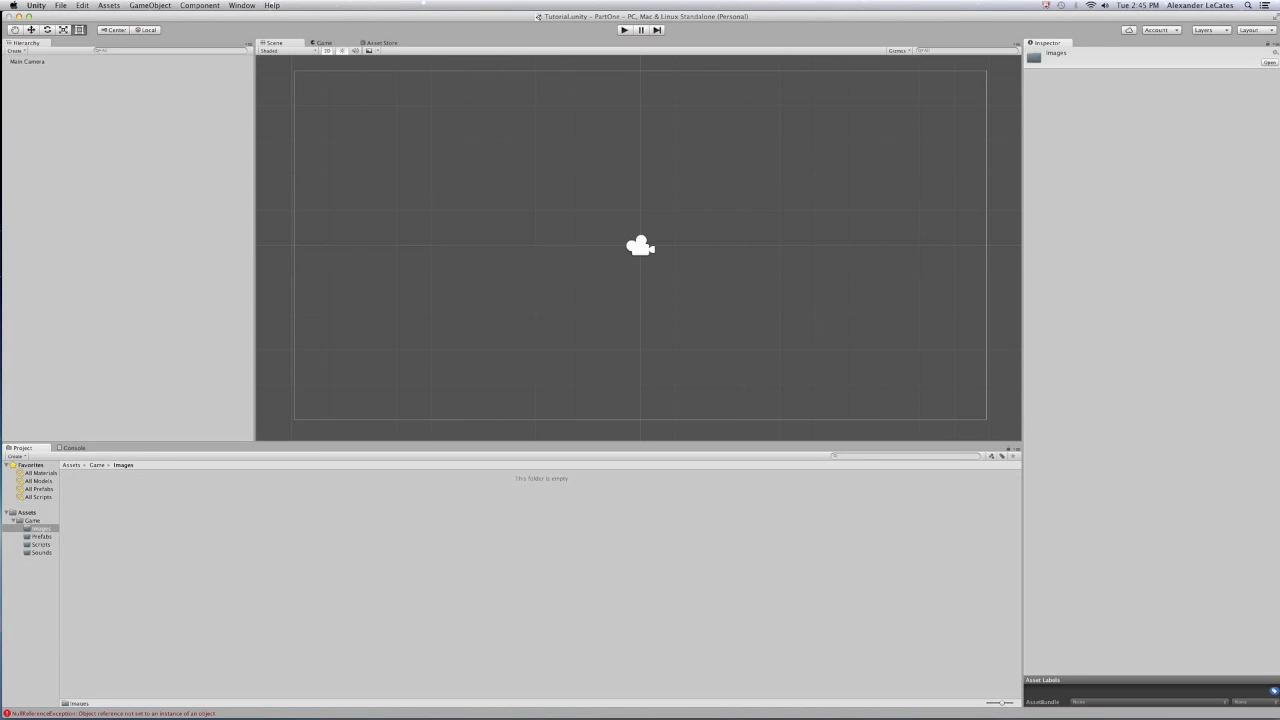
pyautogui.moveTo(397, 16); pyautogui.dragTo(338, 18)
pyautogui.moveTo(1238, 357); pyautogui.dragTo(463, 19)
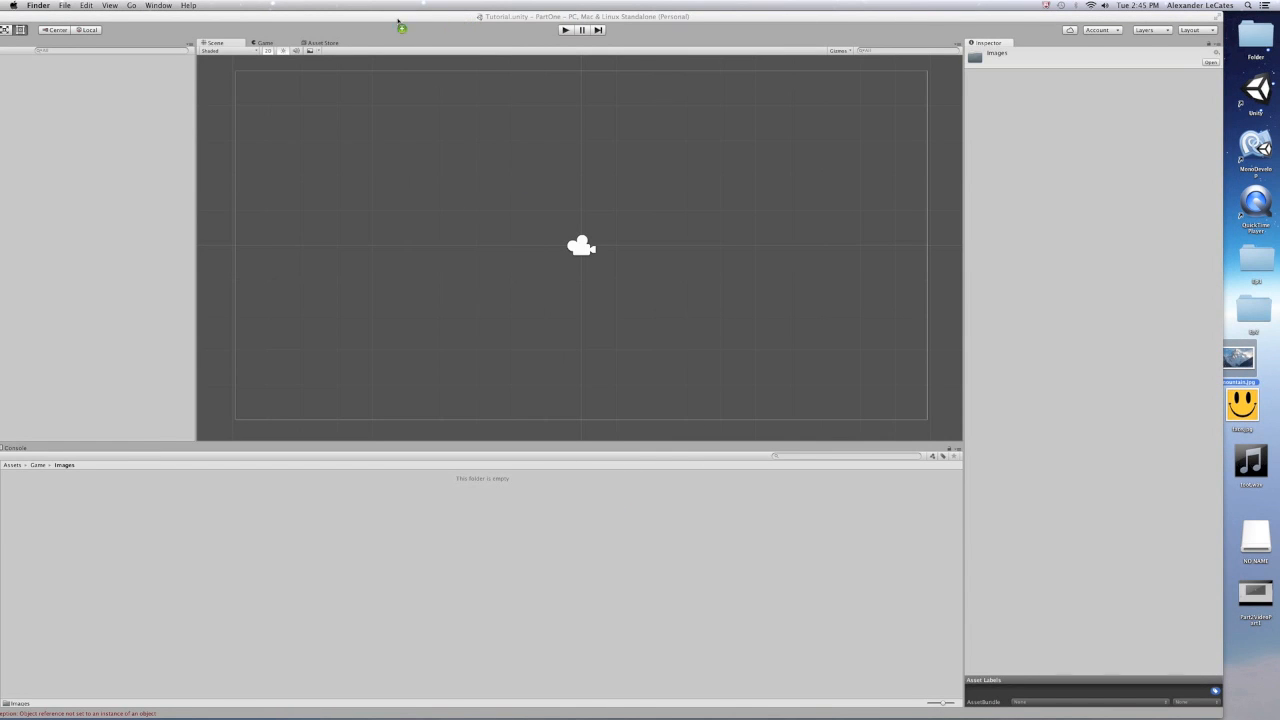
pyautogui.moveTo(384, 18); pyautogui.dragTo(440, 18)
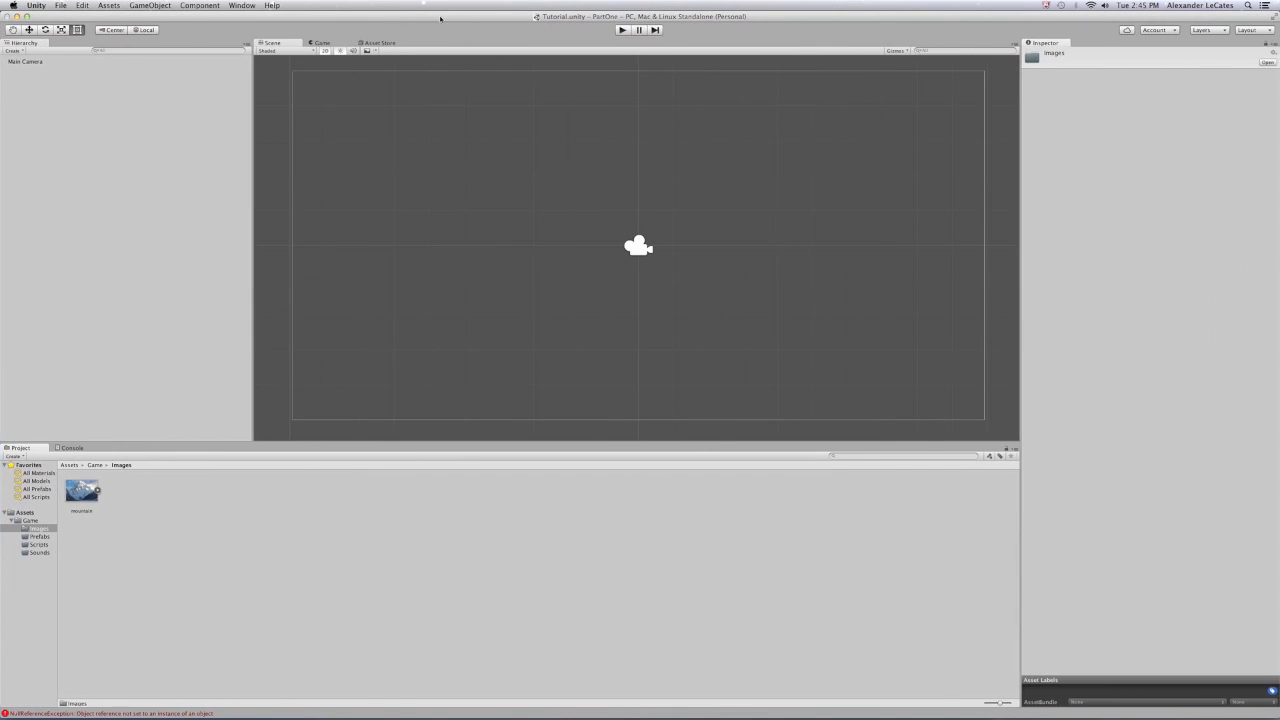
# - Place the mountain image in the scene as a sprite at about X 0.03, Y 0.49 and check how it fills the game view
pyautogui.click(91, 489)
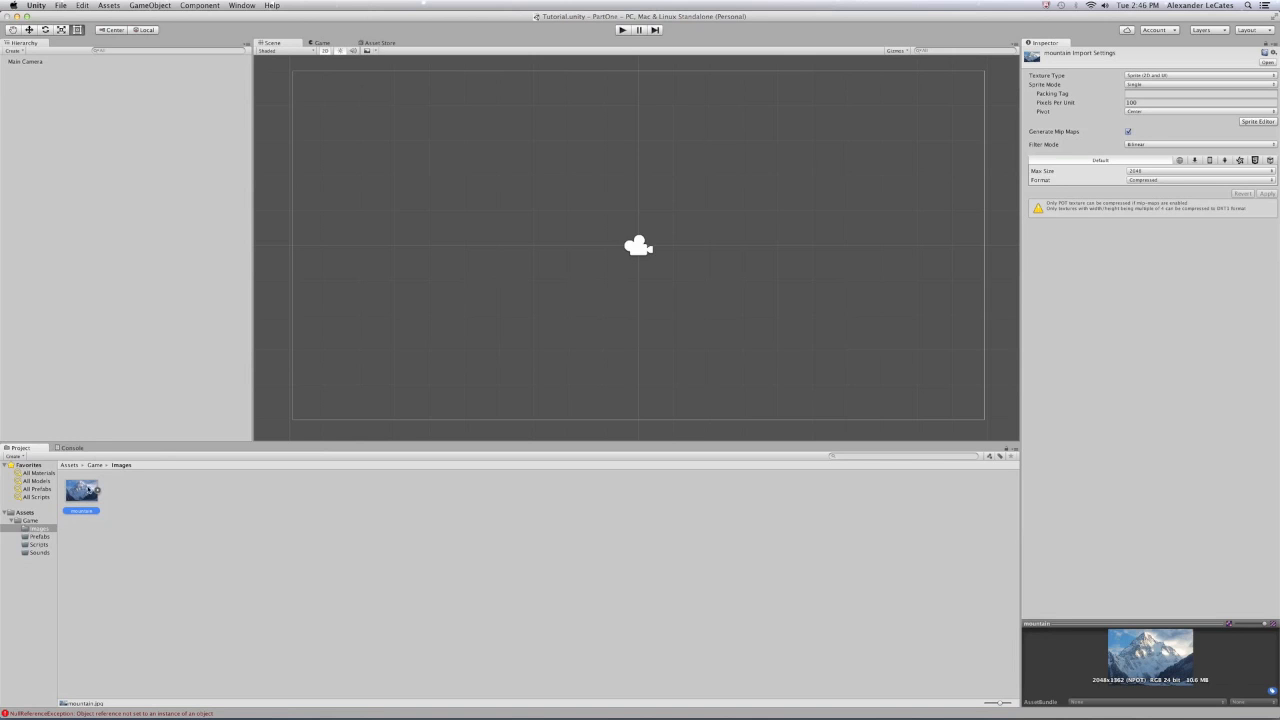
pyautogui.moveTo(507, 279); pyautogui.dragTo(640, 234)
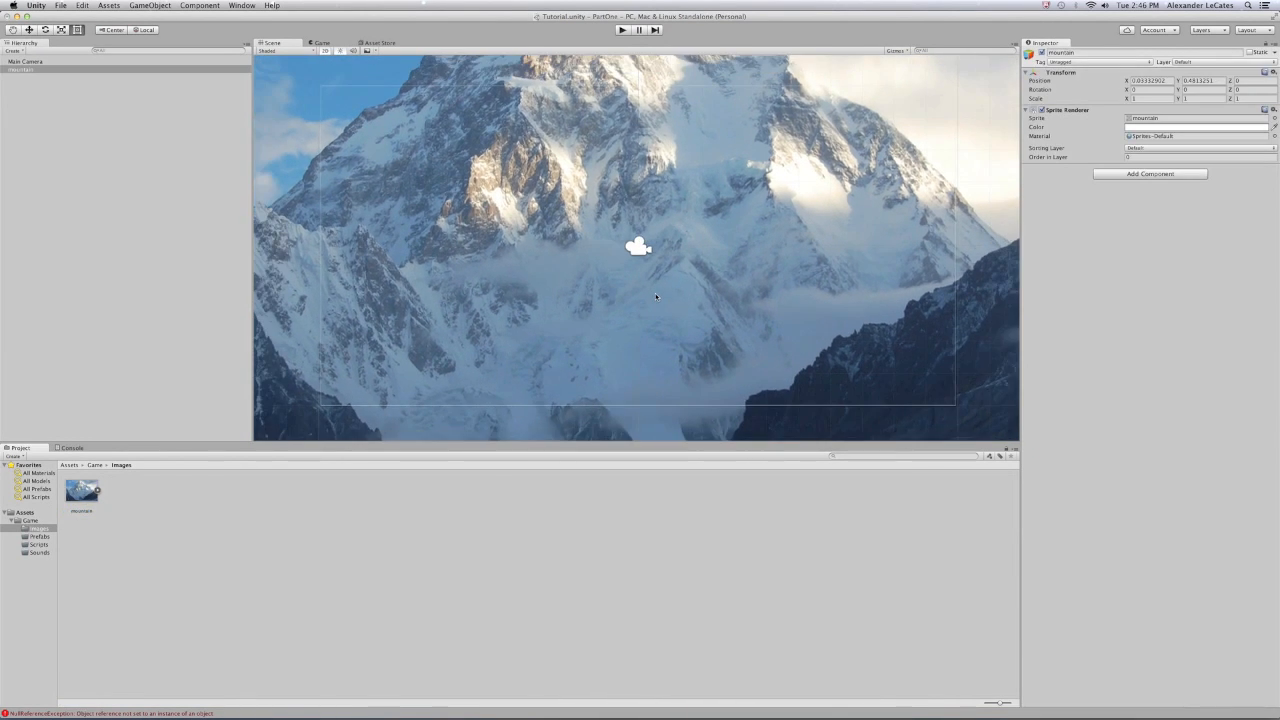
pyautogui.scroll(-5, 655, 293)
pyautogui.scroll(-2, 656, 297)
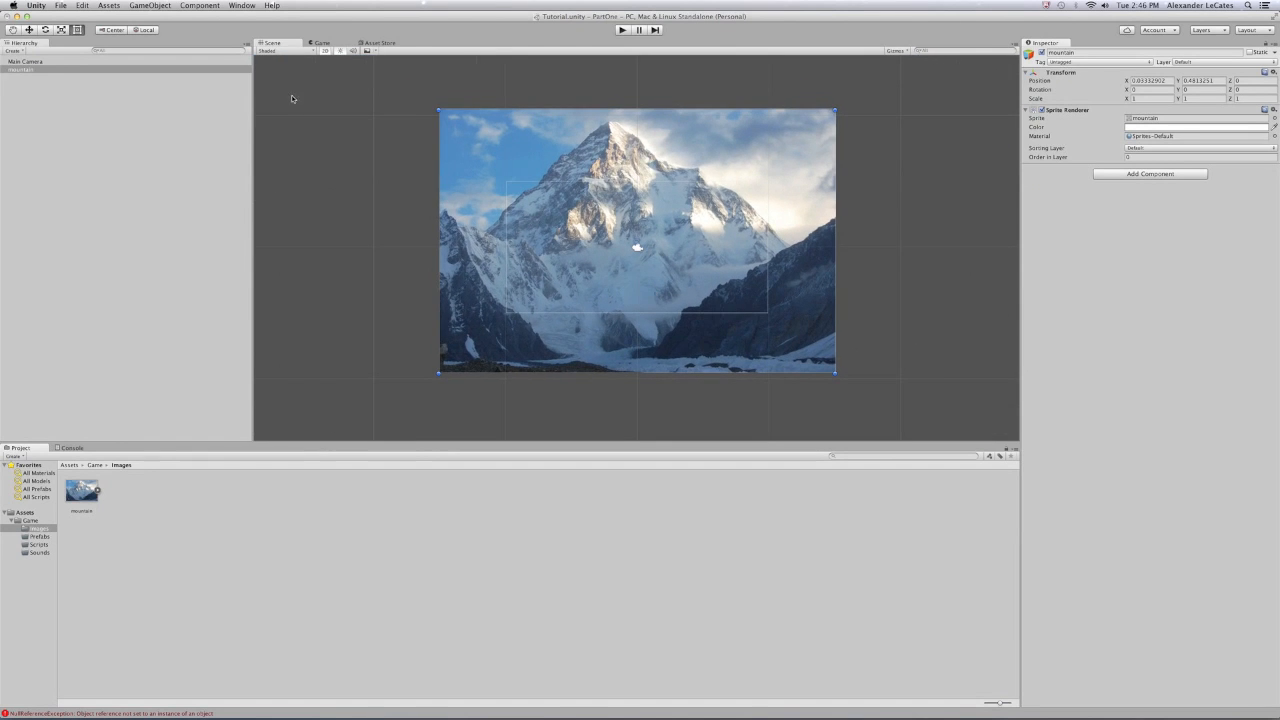
pyautogui.scroll(3, 700, 249)
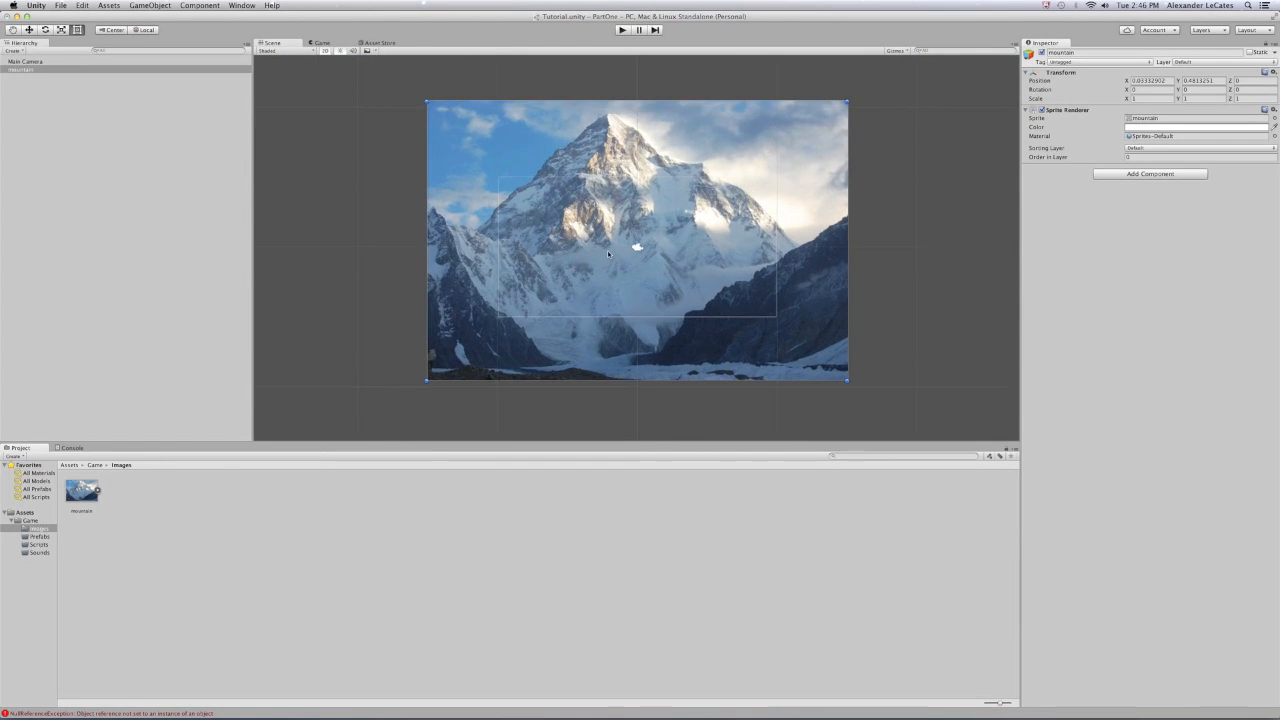
pyautogui.scroll(1, 610, 255)
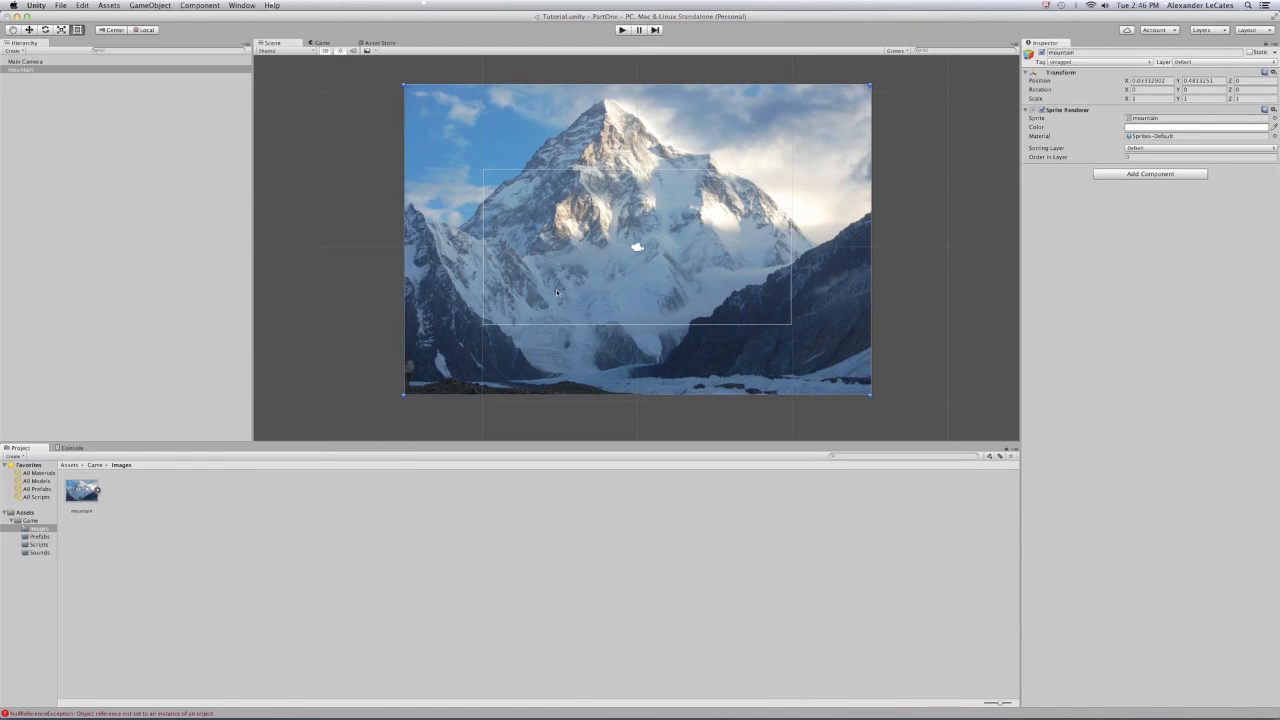
pyautogui.click(320, 42)
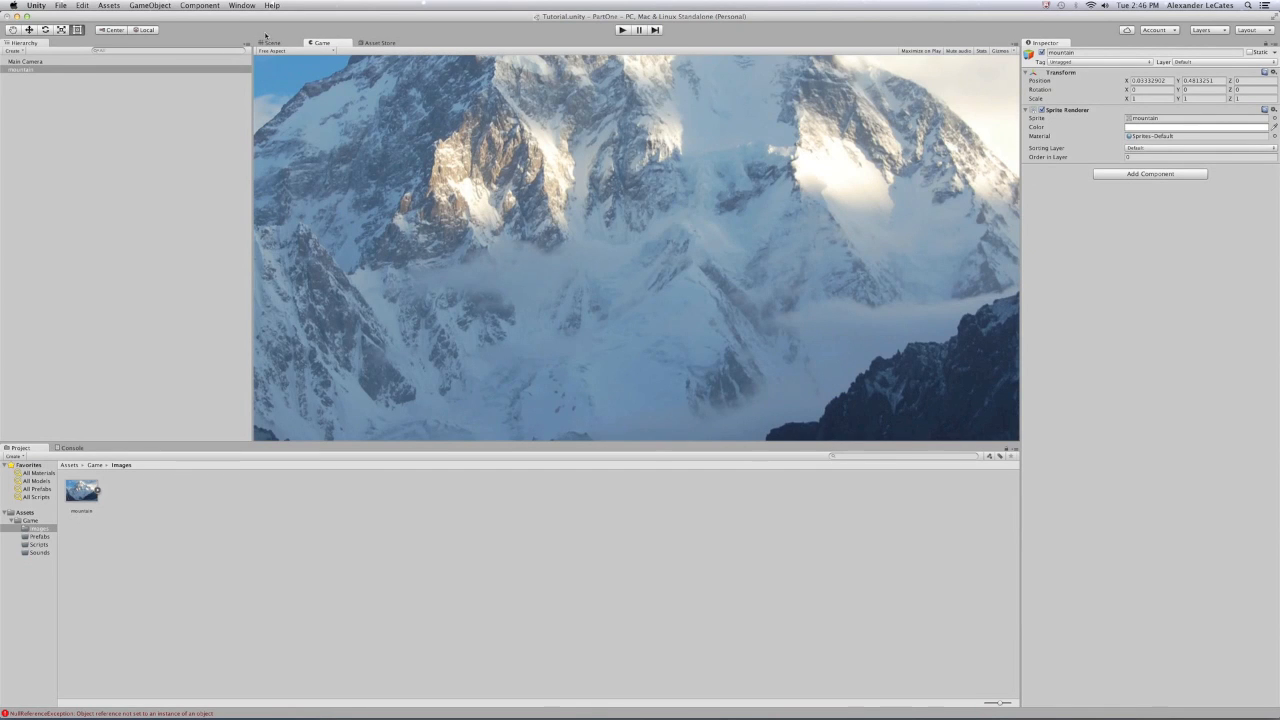
pyautogui.click(270, 42)
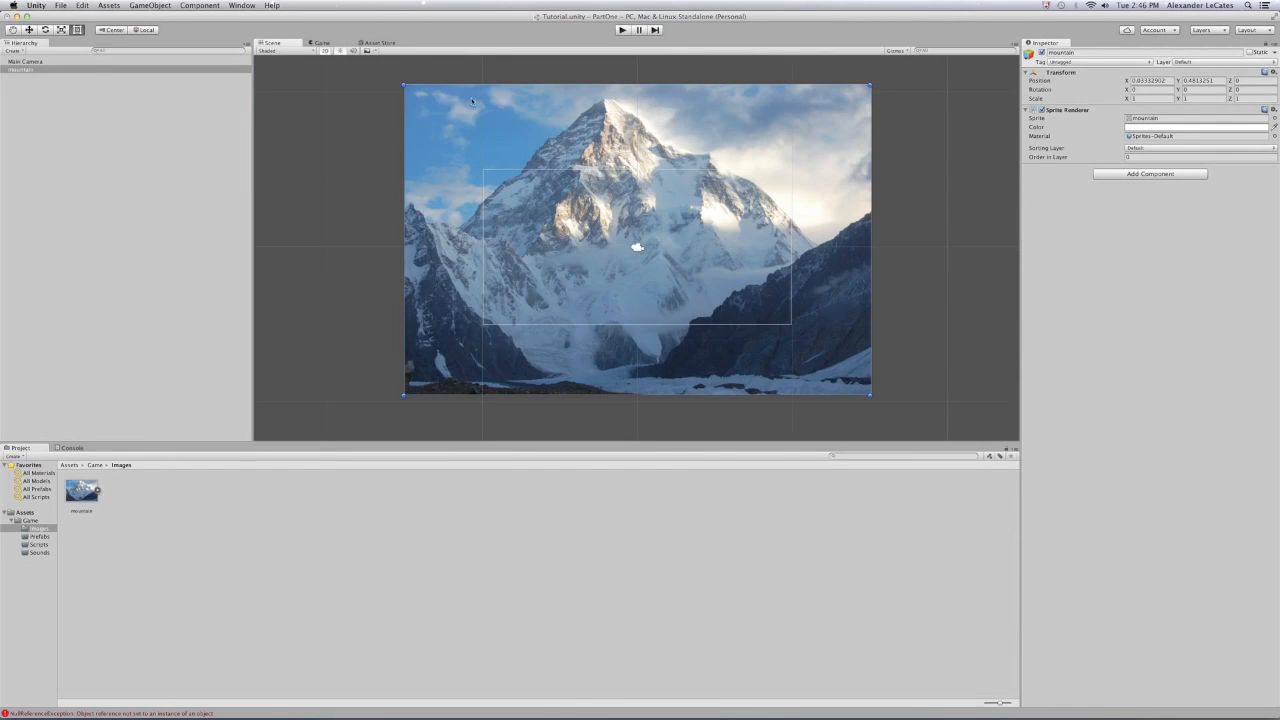
# - Set the Main Camera's orthographic size to 7 and move the camera up to about Y 3.3
pyautogui.click(30, 62)
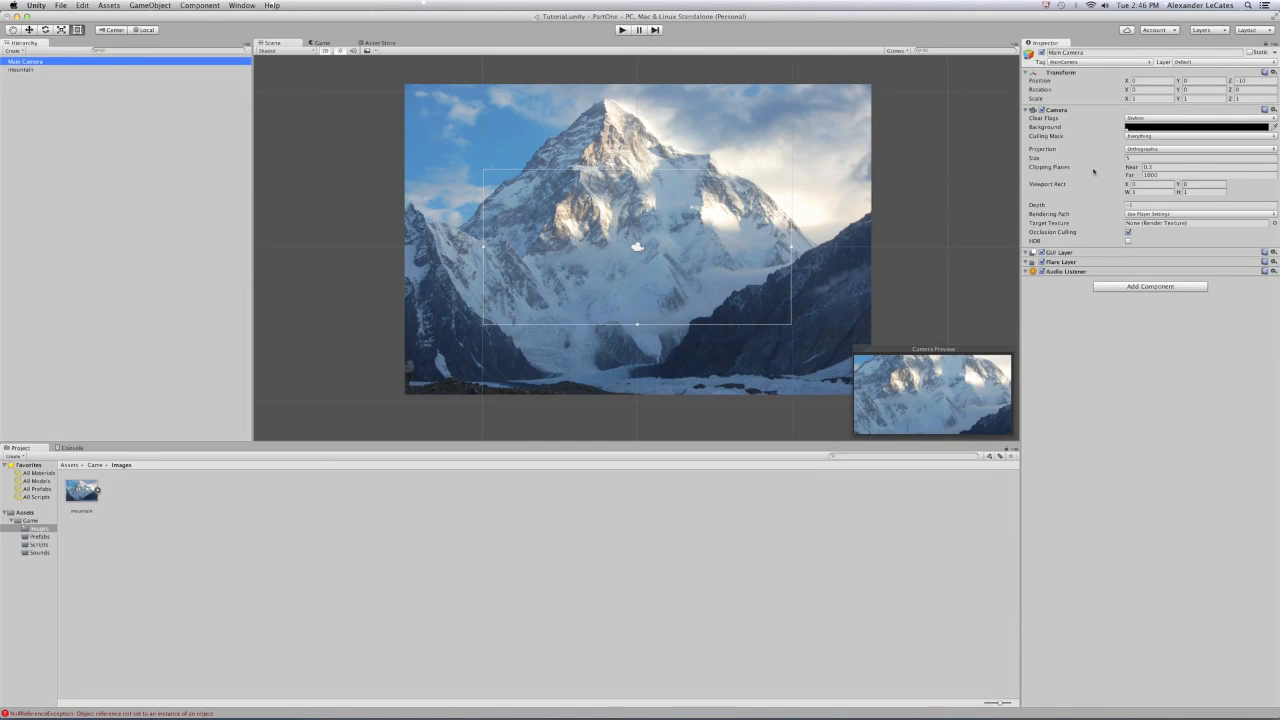
pyautogui.click(1135, 157)
pyautogui.write('6')
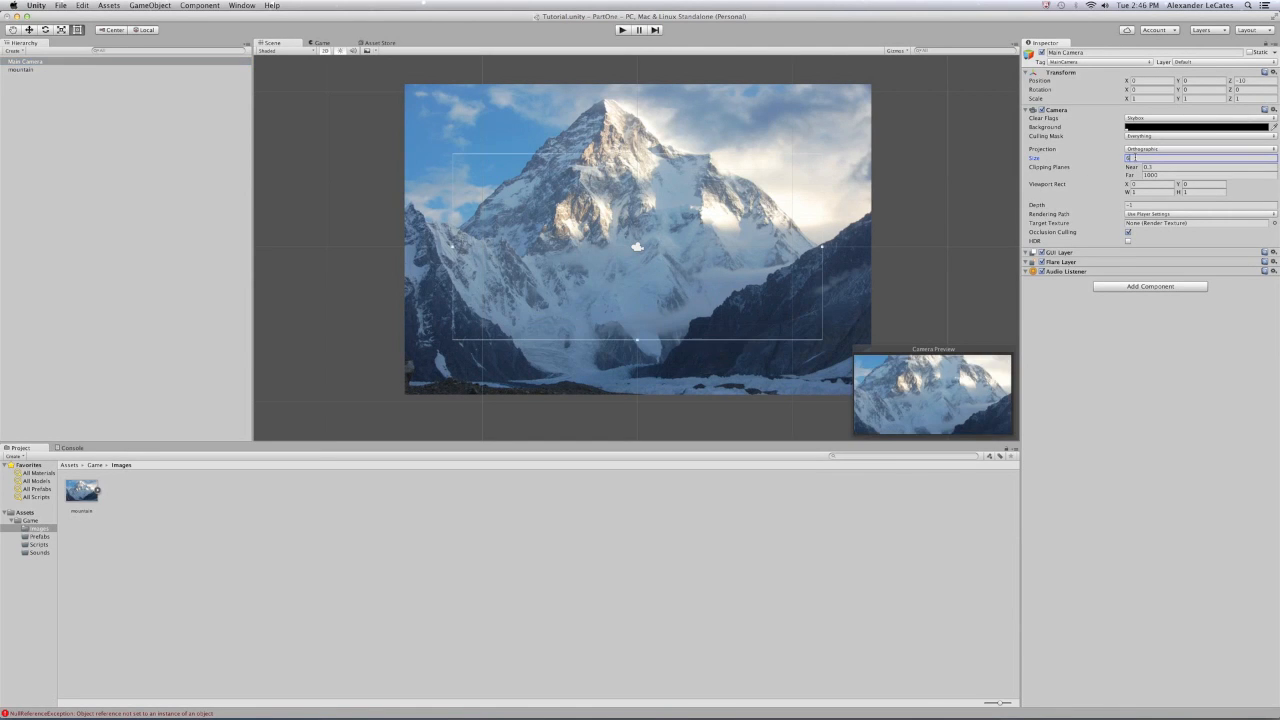
pyautogui.press('BackSpace')
pyautogui.write('7')
pyautogui.press('BackSpace')
pyautogui.write('8')
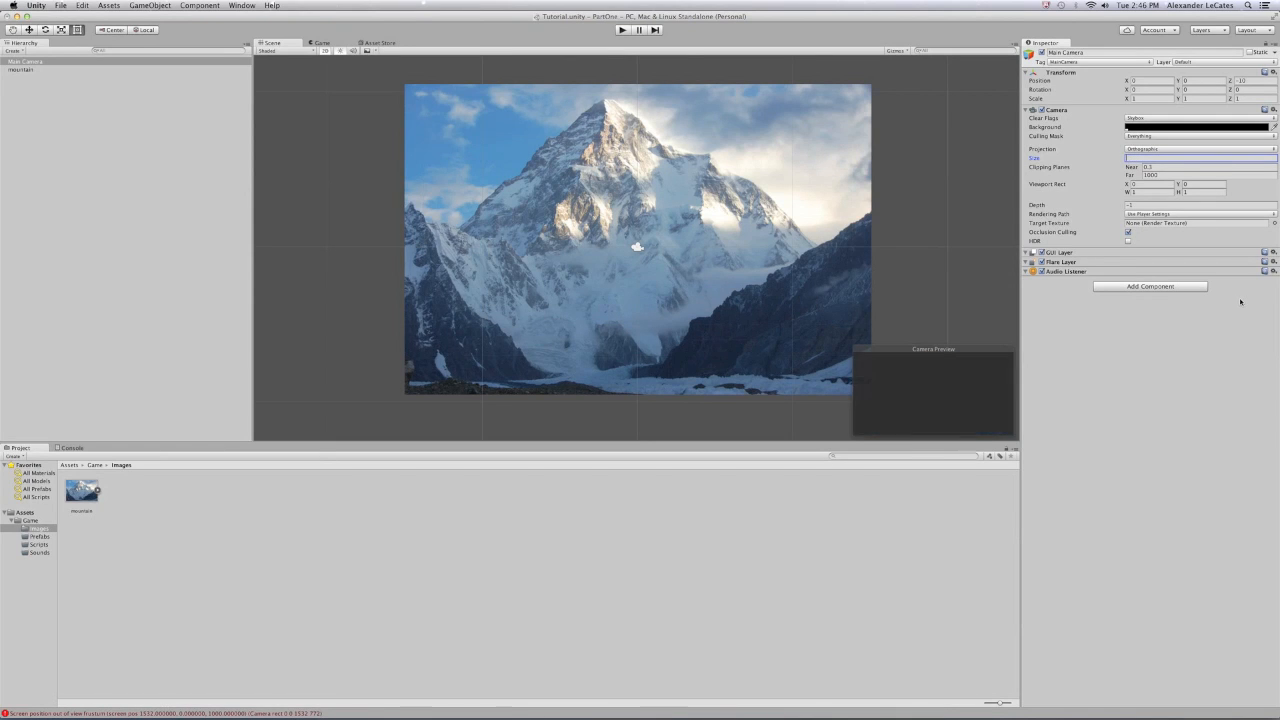
pyautogui.press('BackSpace')
pyautogui.write('7')
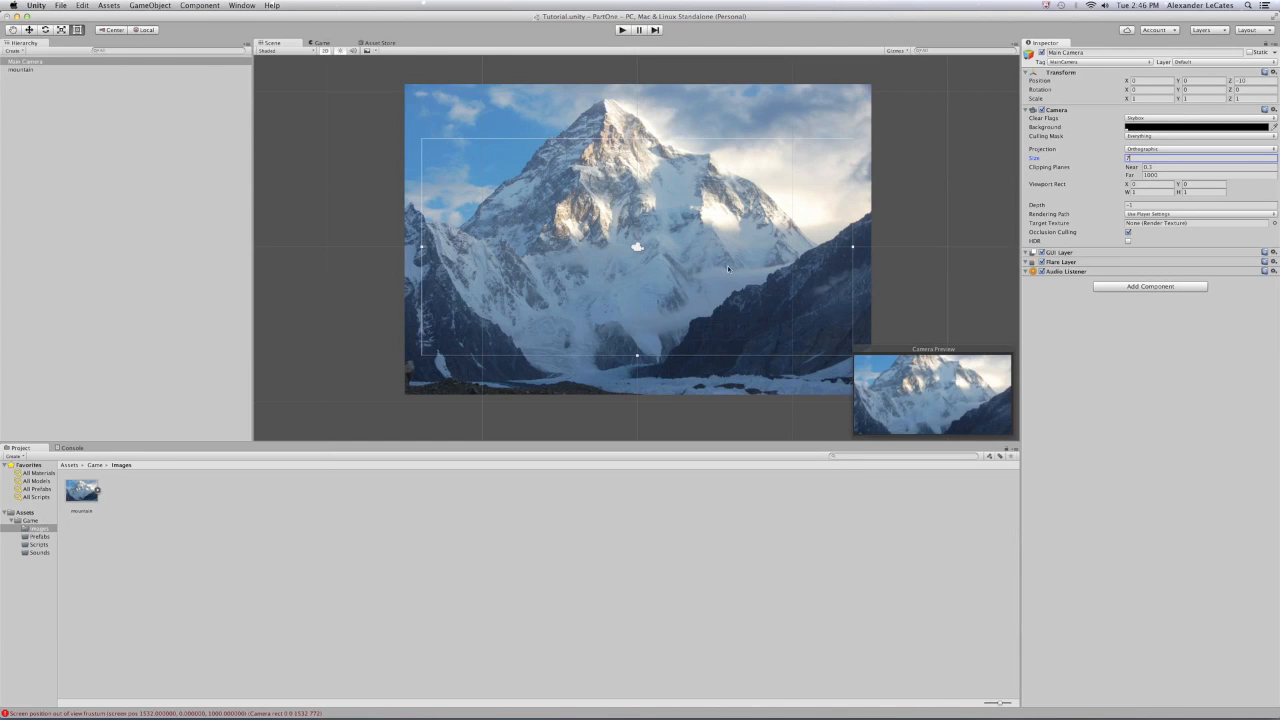
pyautogui.click(28, 30)
pyautogui.moveTo(638, 210); pyautogui.dragTo(637, 143)
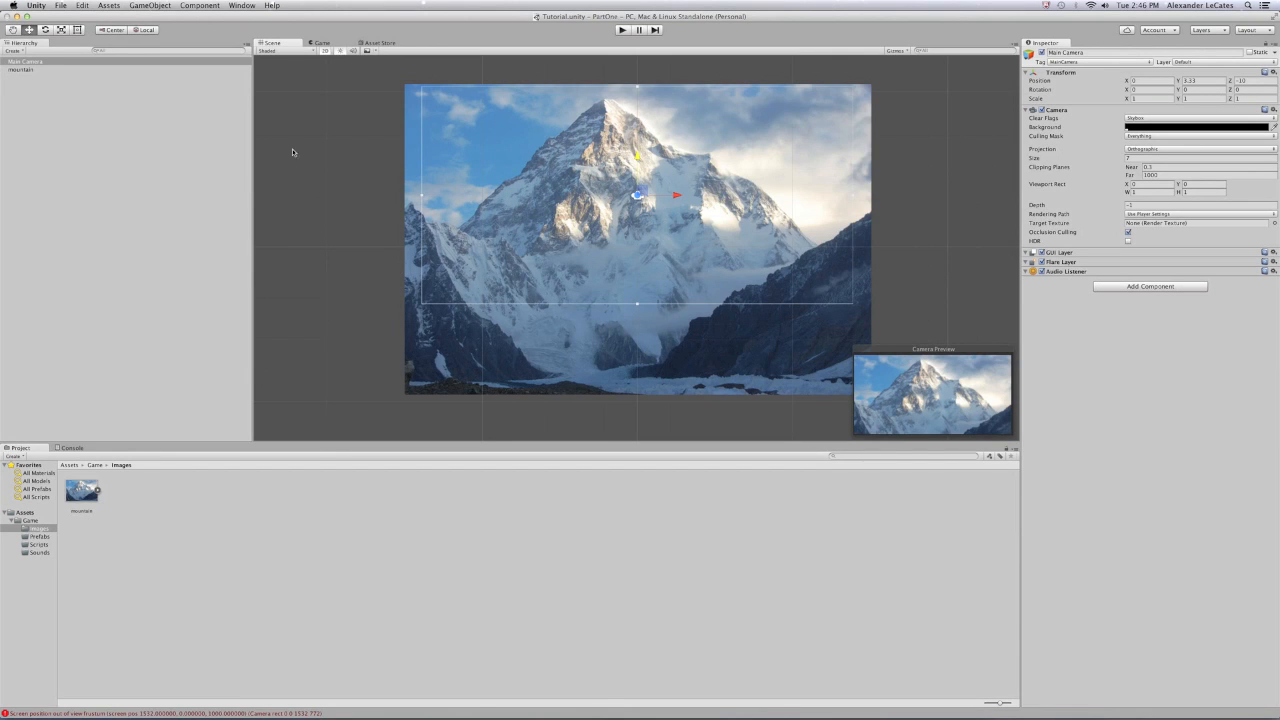
# - Add a 3D cube to the scene and move it up to about Y 1.7
pyautogui.click(15, 55)
pyautogui.click(15, 51)
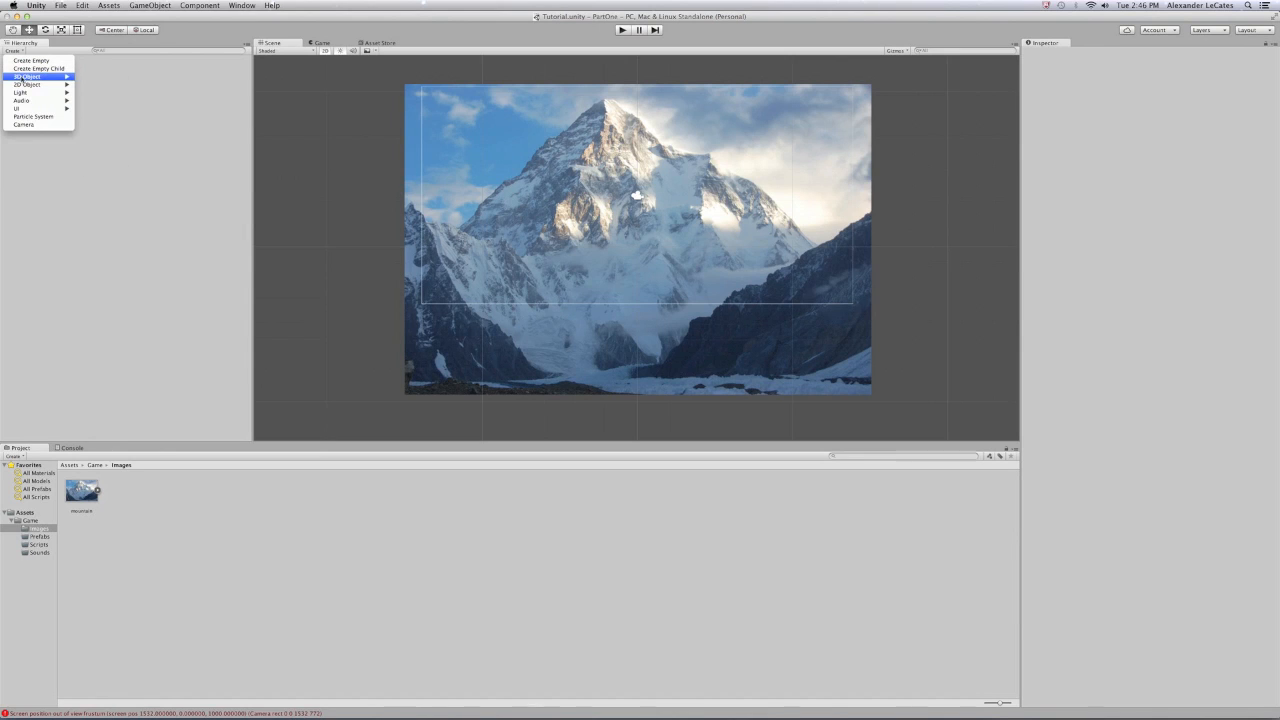
pyautogui.moveTo(23, 77)
pyautogui.click(110, 78)
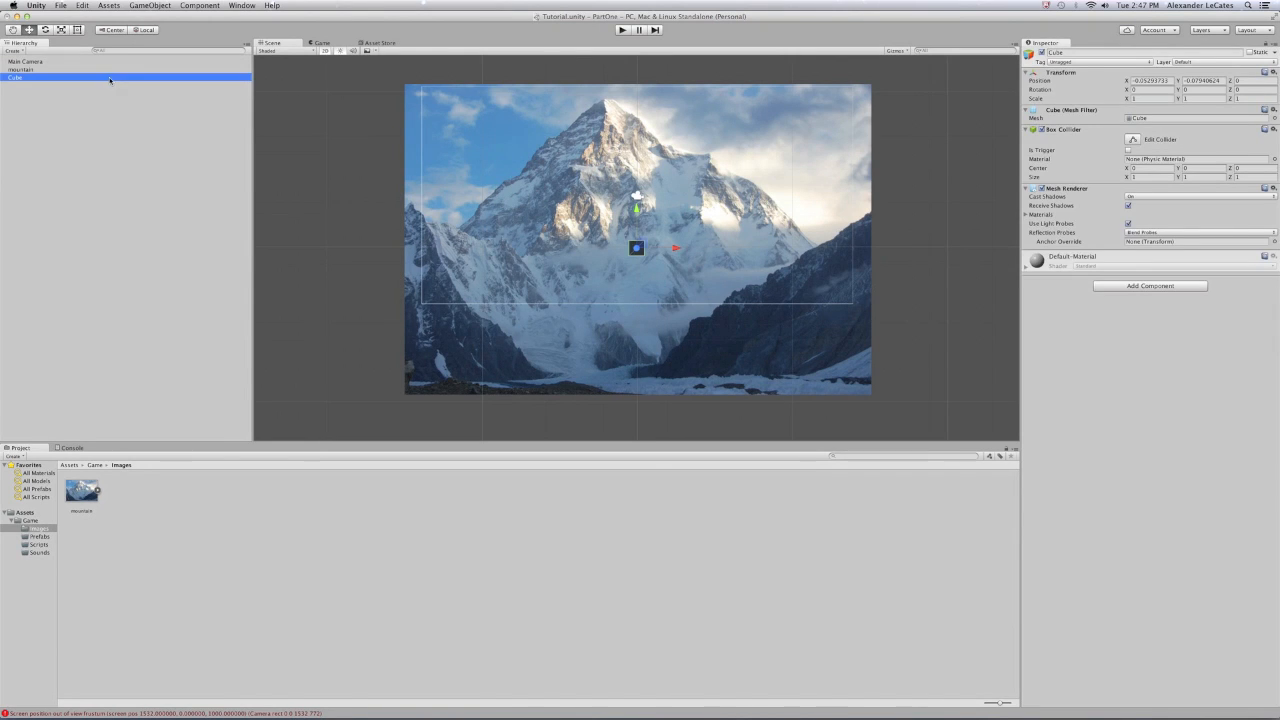
pyautogui.moveTo(637, 207); pyautogui.dragTo(637, 180)
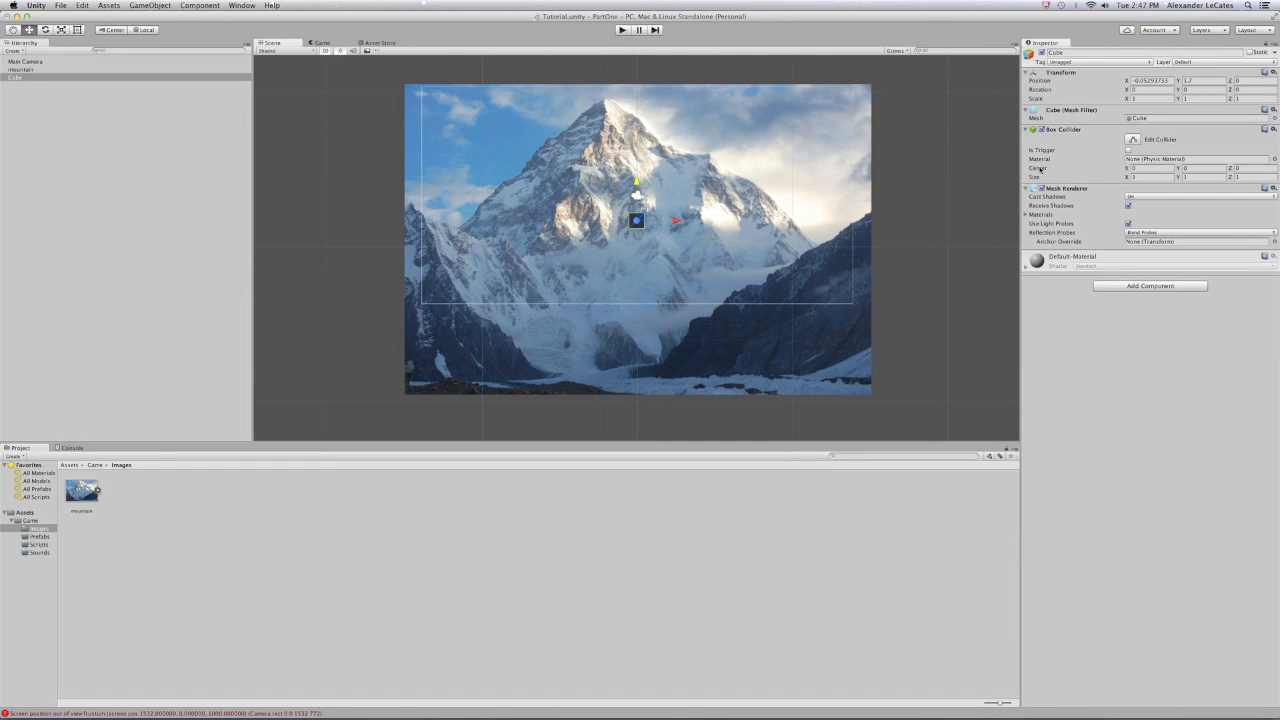
# - Set the cube's scale to 2 in both X and Y
pyautogui.click(1148, 100)
pyautogui.write('2')
pyautogui.click(1204, 99)
pyautogui.write('2')
pyautogui.click(1268, 99)
# - Inspect the scaled cube against the mountain background and run the game briefly to preview it
pyautogui.scroll(3, 592, 206)
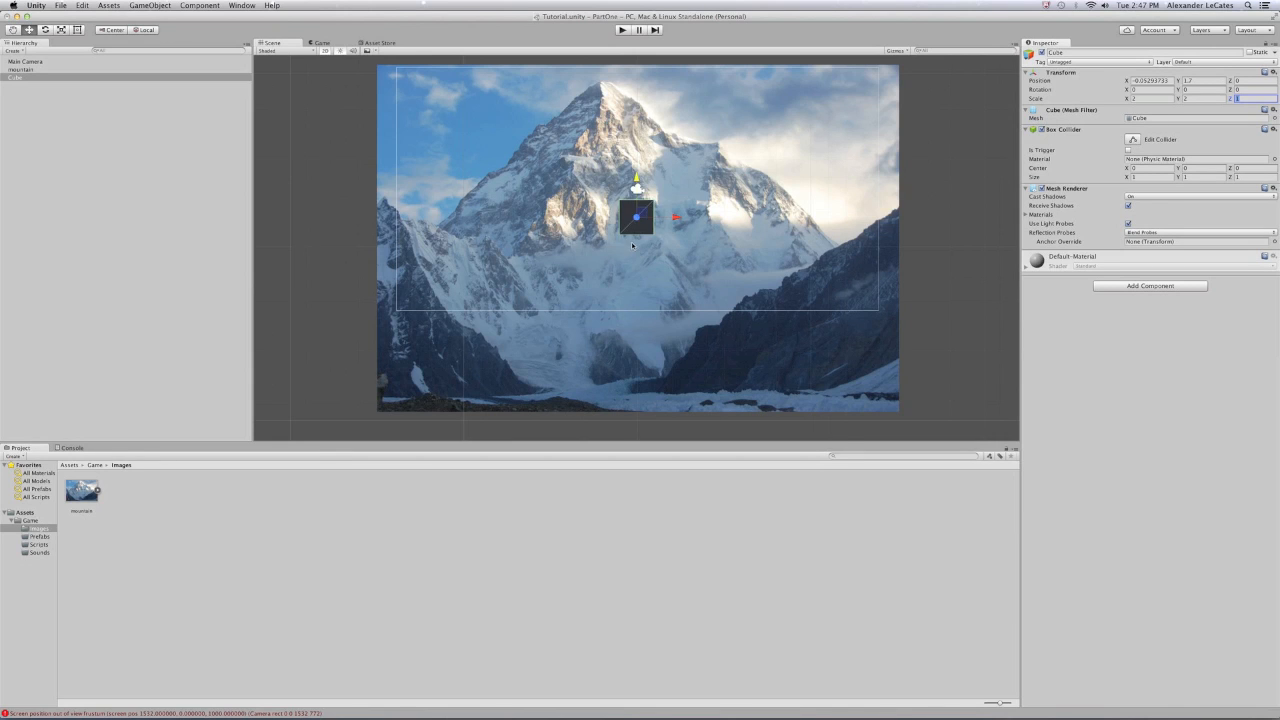
pyautogui.scroll(3, 634, 216)
pyautogui.scroll(-4, 625, 205)
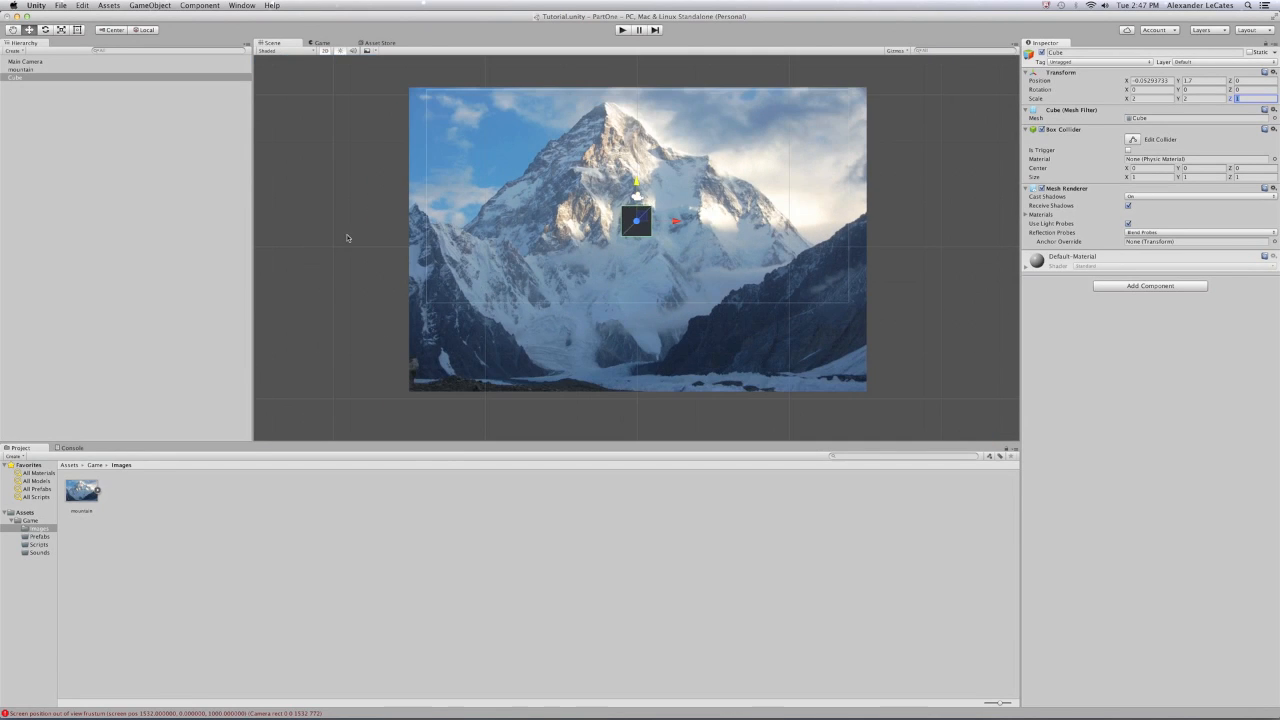
pyautogui.scroll(3, 597, 263)
pyautogui.press('f')
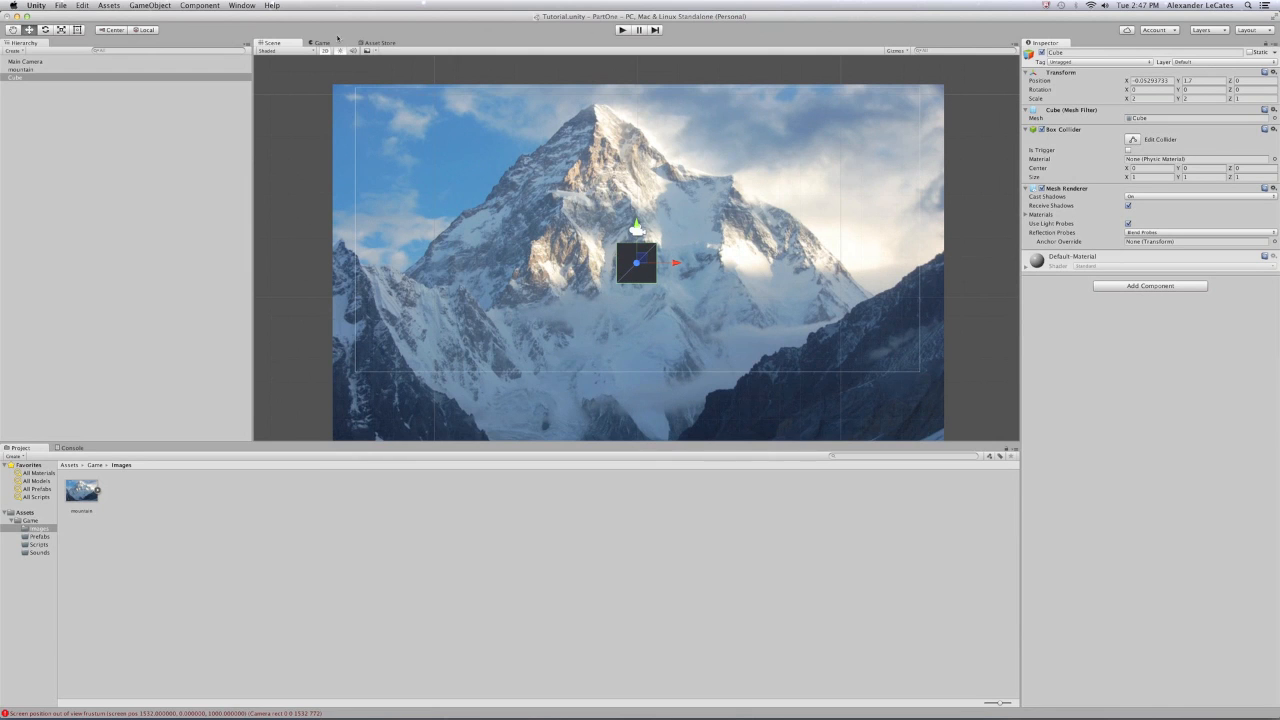
pyautogui.click(622, 29)
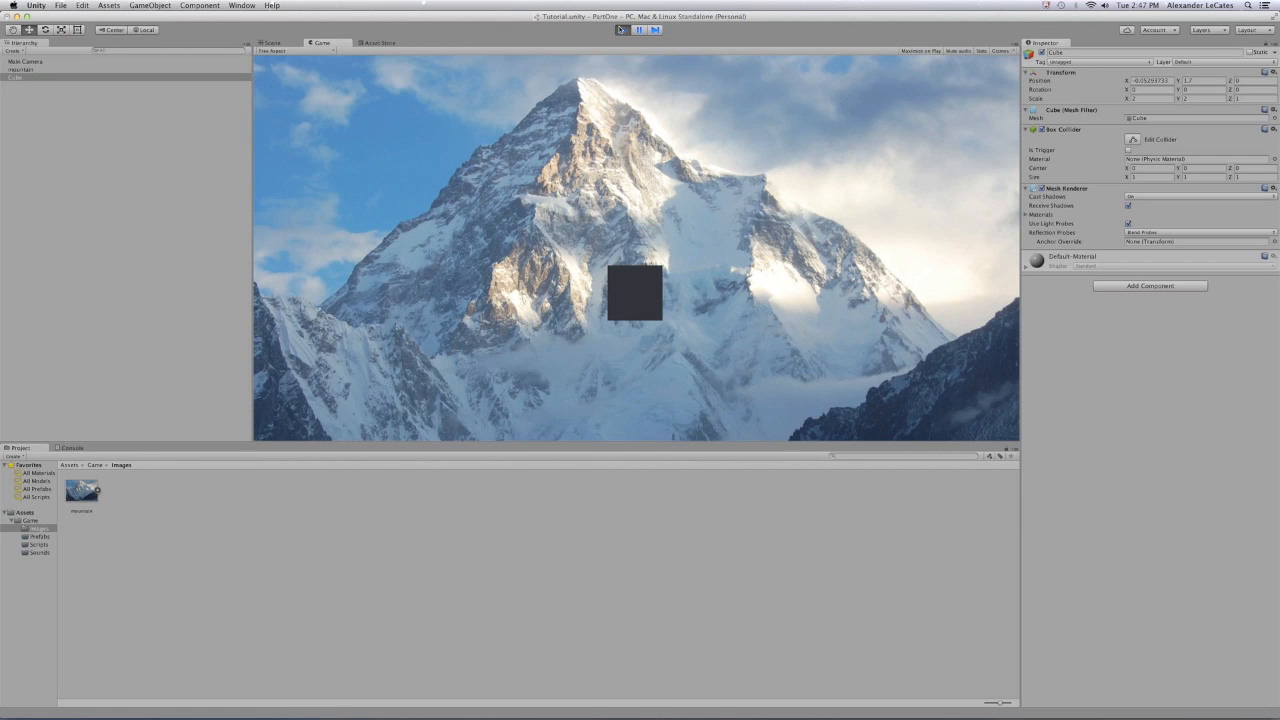
pyautogui.click(622, 30)
# - Create a prefab named Box in the Game/Prefabs folder and assign the scene's Cube to it
pyautogui.click(95, 465)
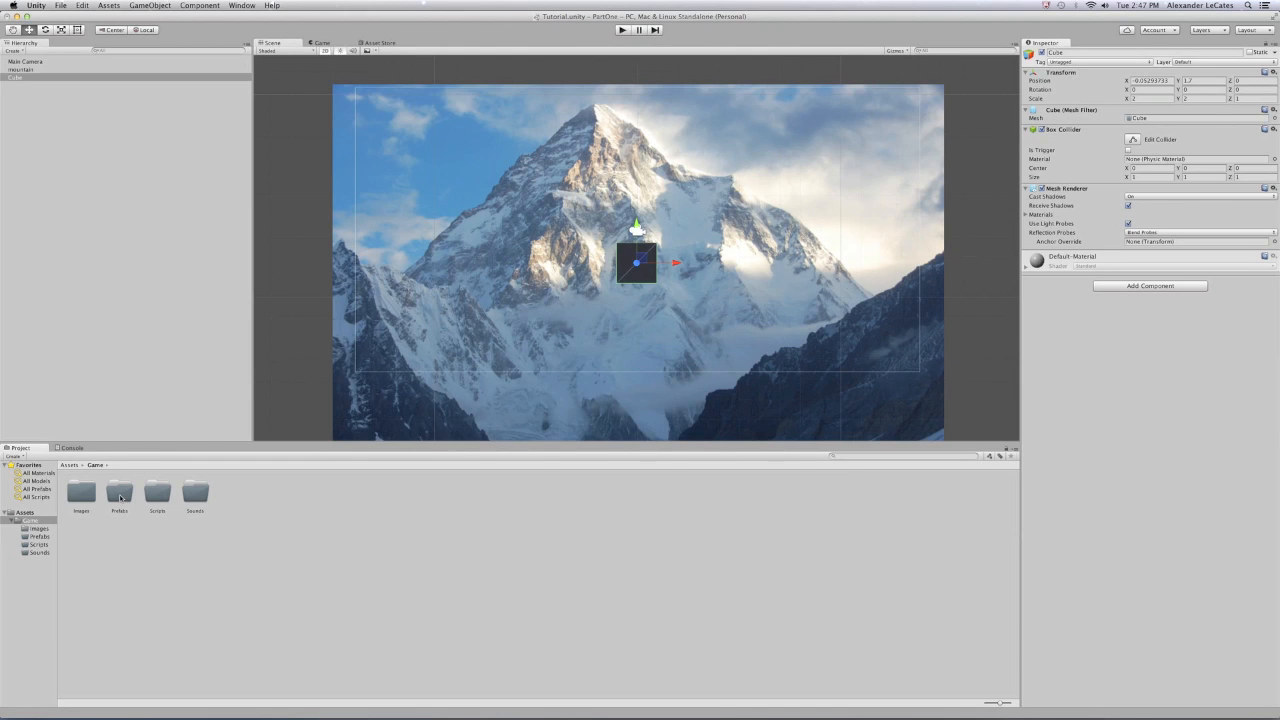
pyautogui.doubleClick(120, 495)
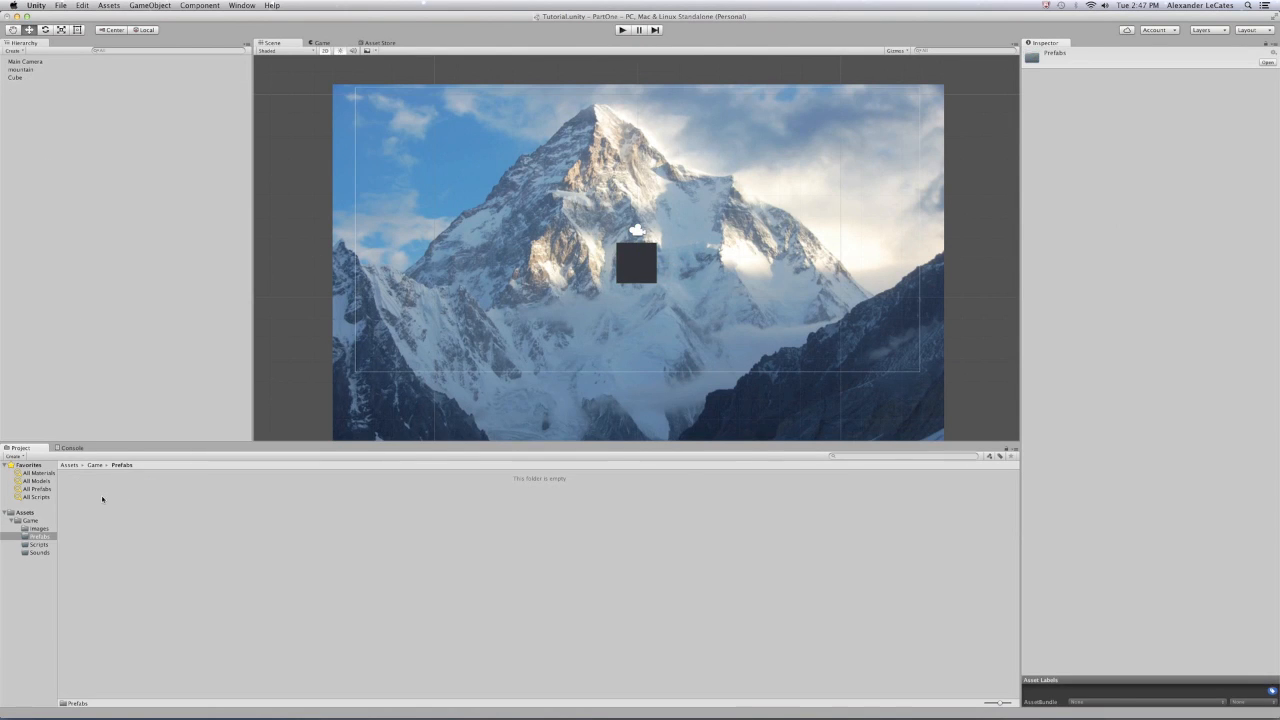
pyautogui.rightClick(103, 497)
pyautogui.moveTo(110, 502)
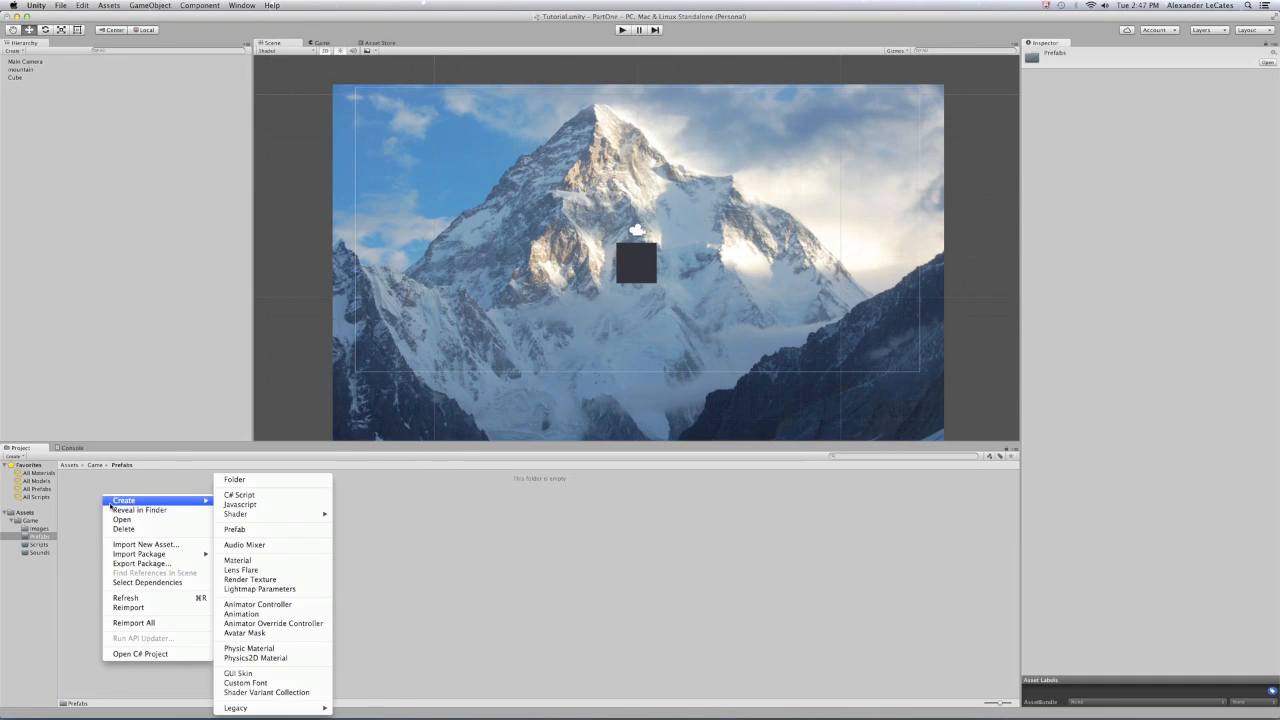
pyautogui.click(245, 529)
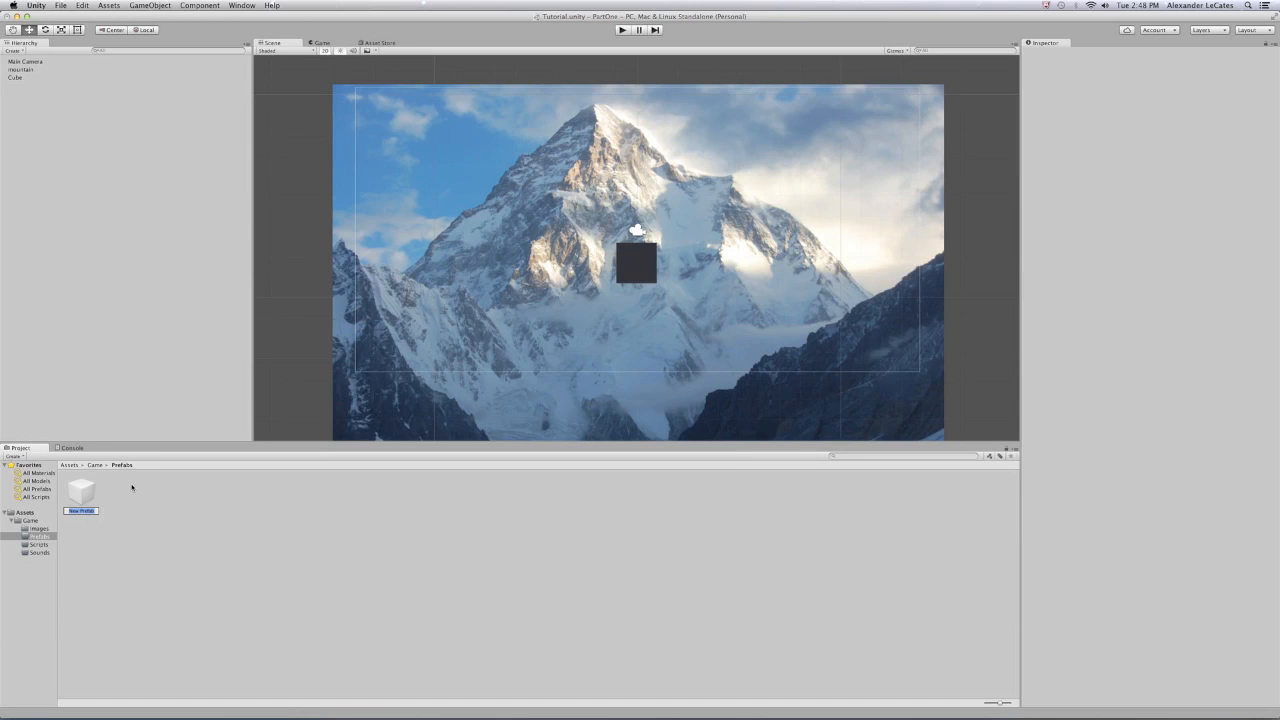
pyautogui.write('Box')
pyautogui.press('Return')
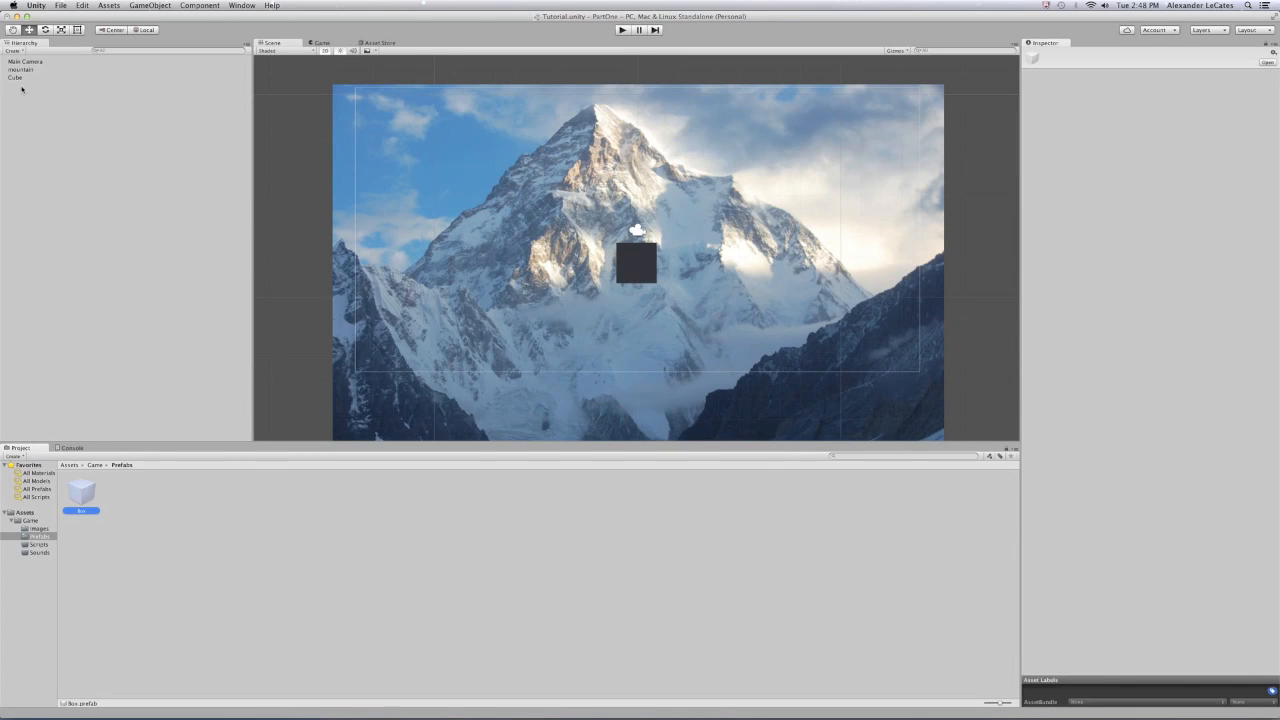
pyautogui.click(19, 79)
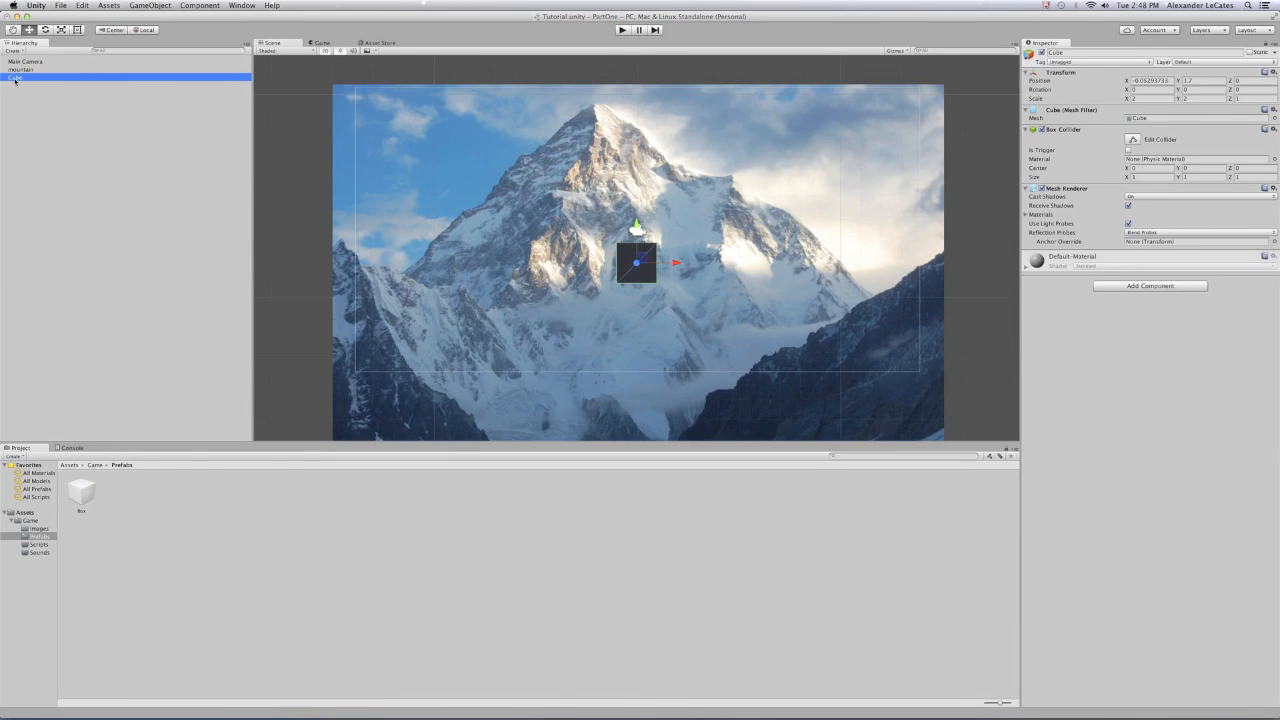
pyautogui.moveTo(22, 81); pyautogui.dragTo(84, 487)
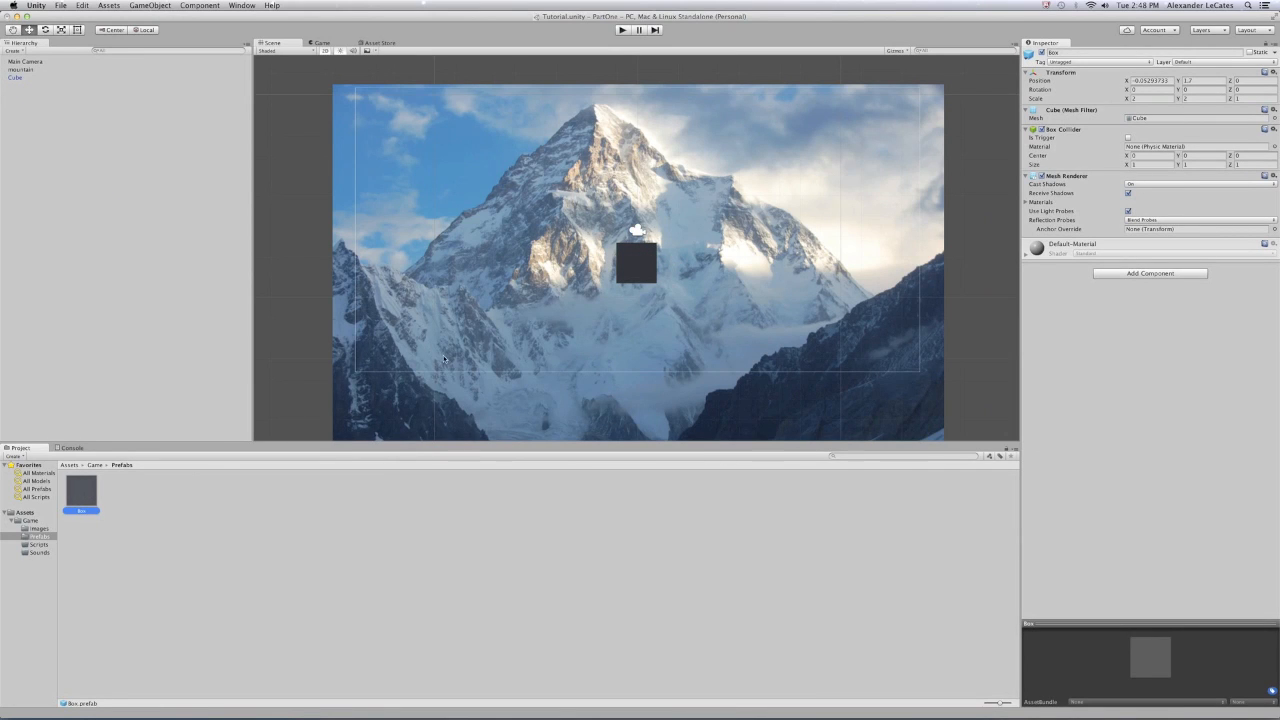
# - Add a second 3D cube, place it beside the first one at about X -5.3, and set its X and Y scale to 2
pyautogui.click(14, 50)
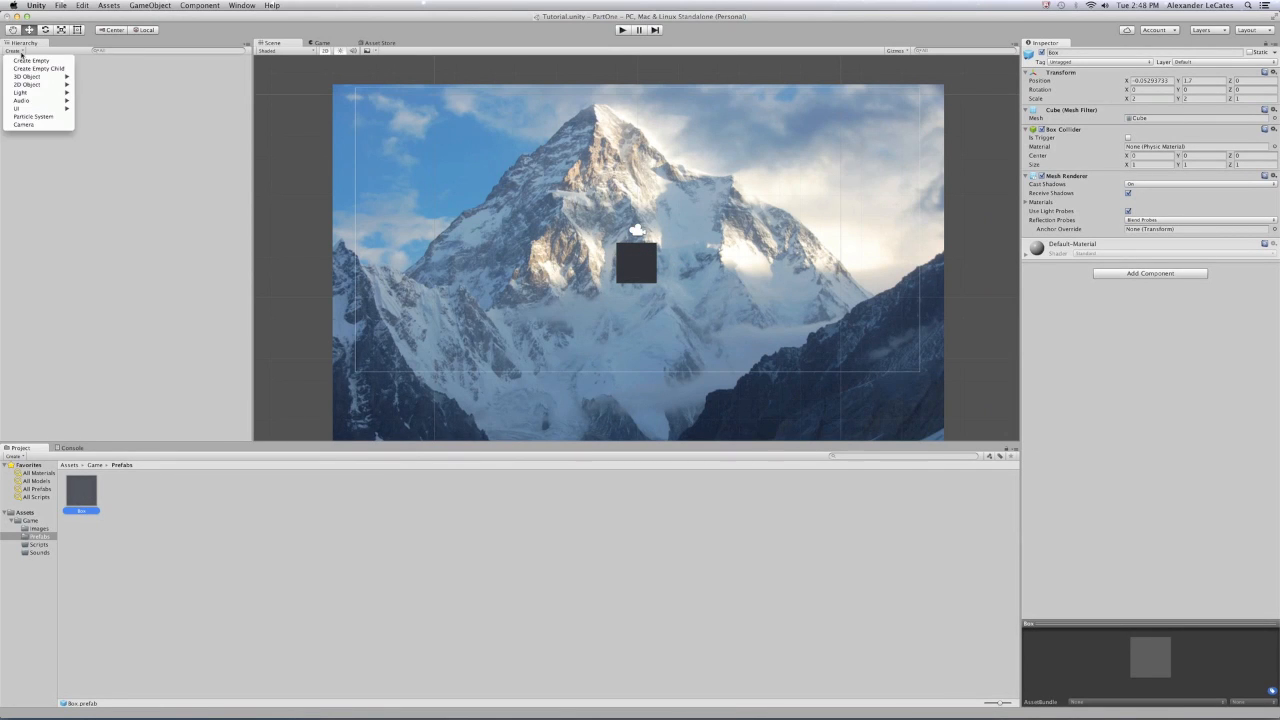
pyautogui.moveTo(47, 78)
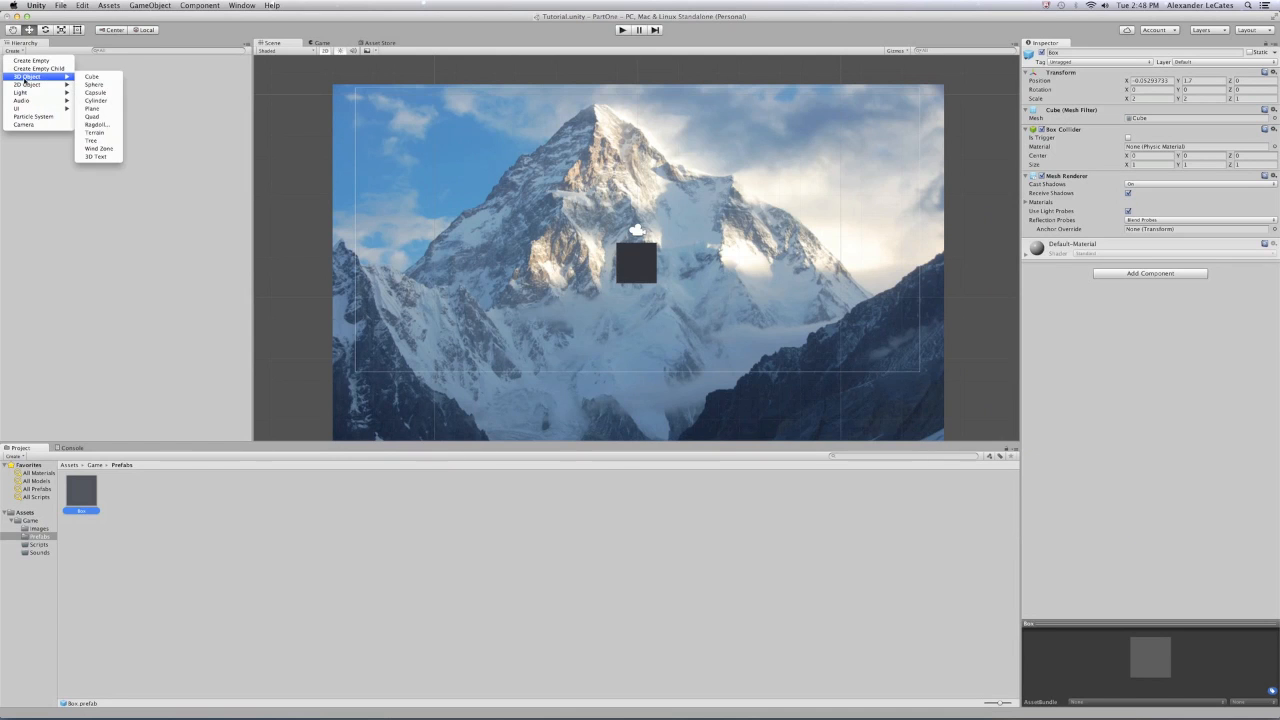
pyautogui.click(91, 77)
pyautogui.moveTo(674, 249); pyautogui.dragTo(563, 253)
pyautogui.click(1192, 80)
pyautogui.click(1144, 99)
pyautogui.write('2')
pyautogui.press('Tab')
pyautogui.write('2')
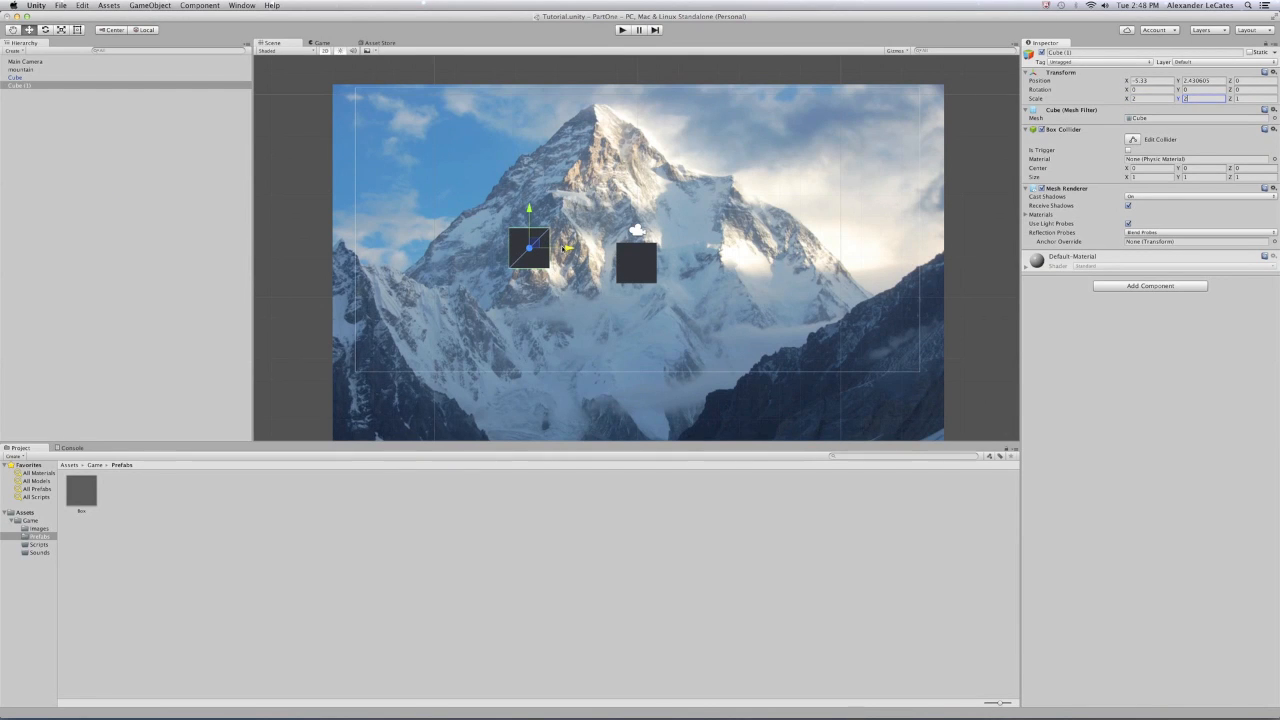
# - Delete the second cube, Cube (1), from the scene
pyautogui.click(16, 86)
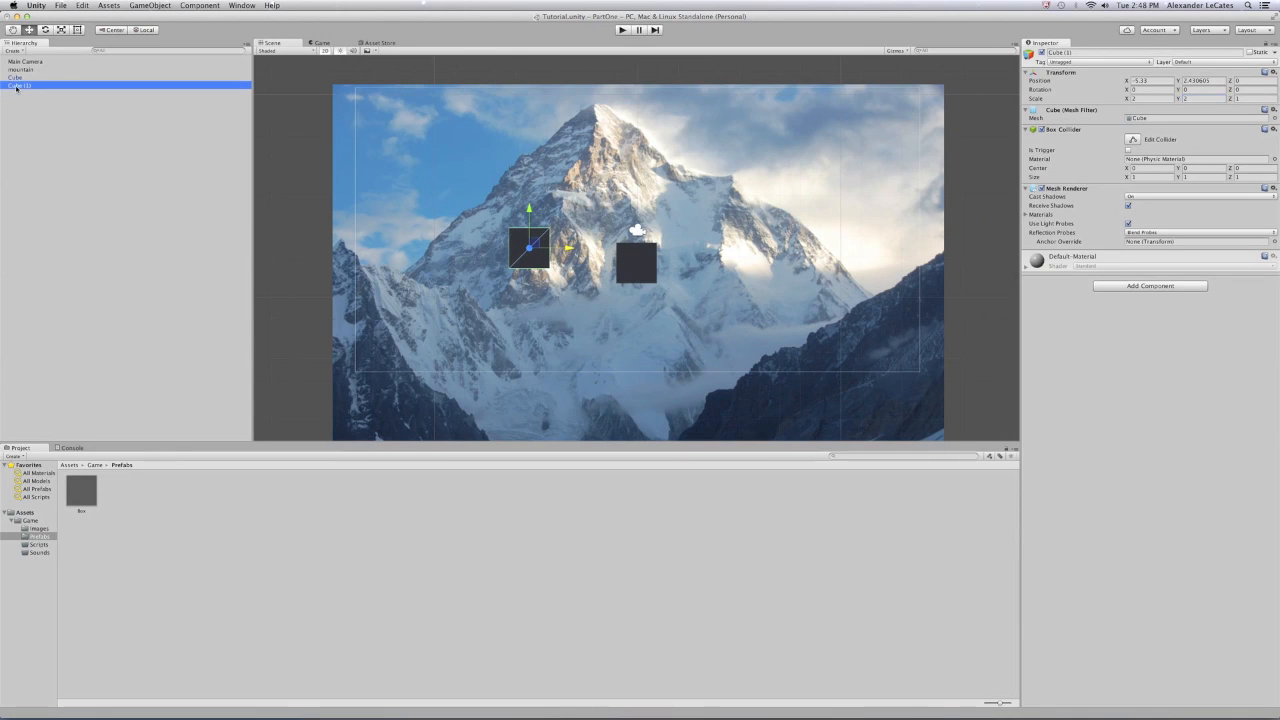
pyautogui.rightClick(16, 86)
pyautogui.click(44, 135)
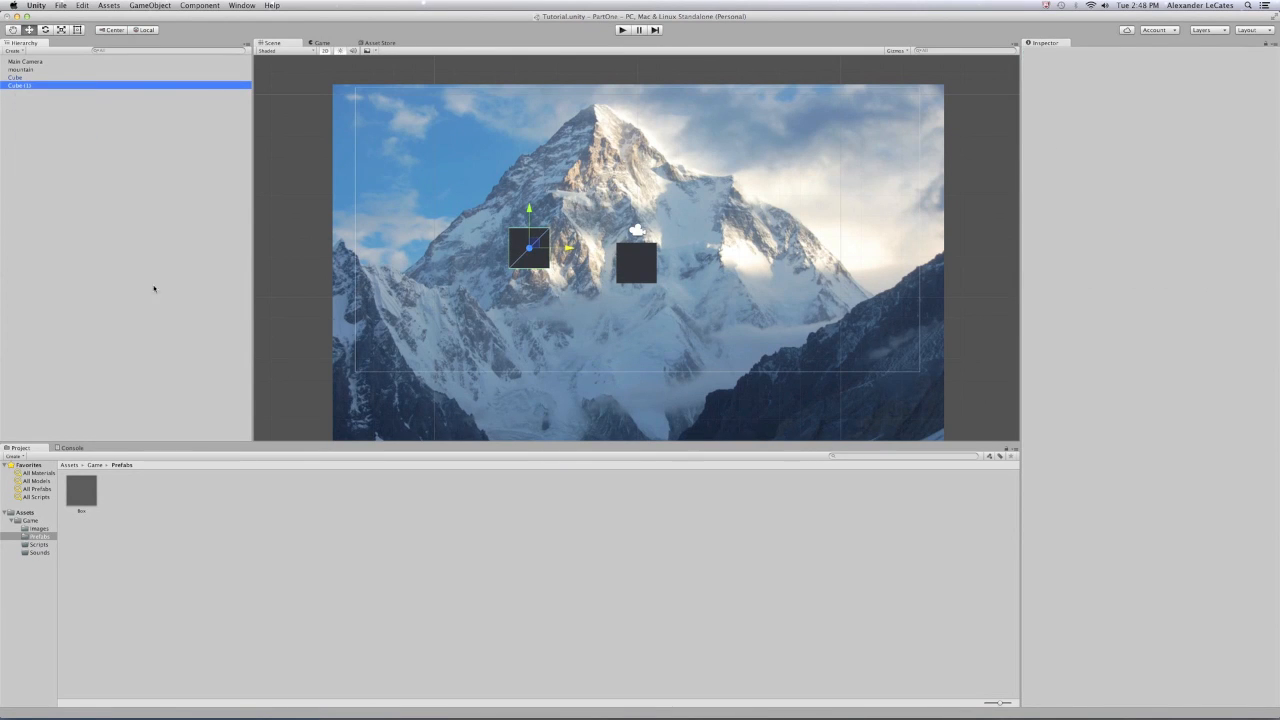
# - Place three instances of the Box prefab in the scene: beside the original cube, below it, and near the mountain peak
pyautogui.click(85, 491)
pyautogui.moveTo(85, 491); pyautogui.dragTo(510, 262)
pyautogui.moveTo(81, 490); pyautogui.dragTo(625, 336)
pyautogui.moveTo(80, 490); pyautogui.dragTo(586, 128)
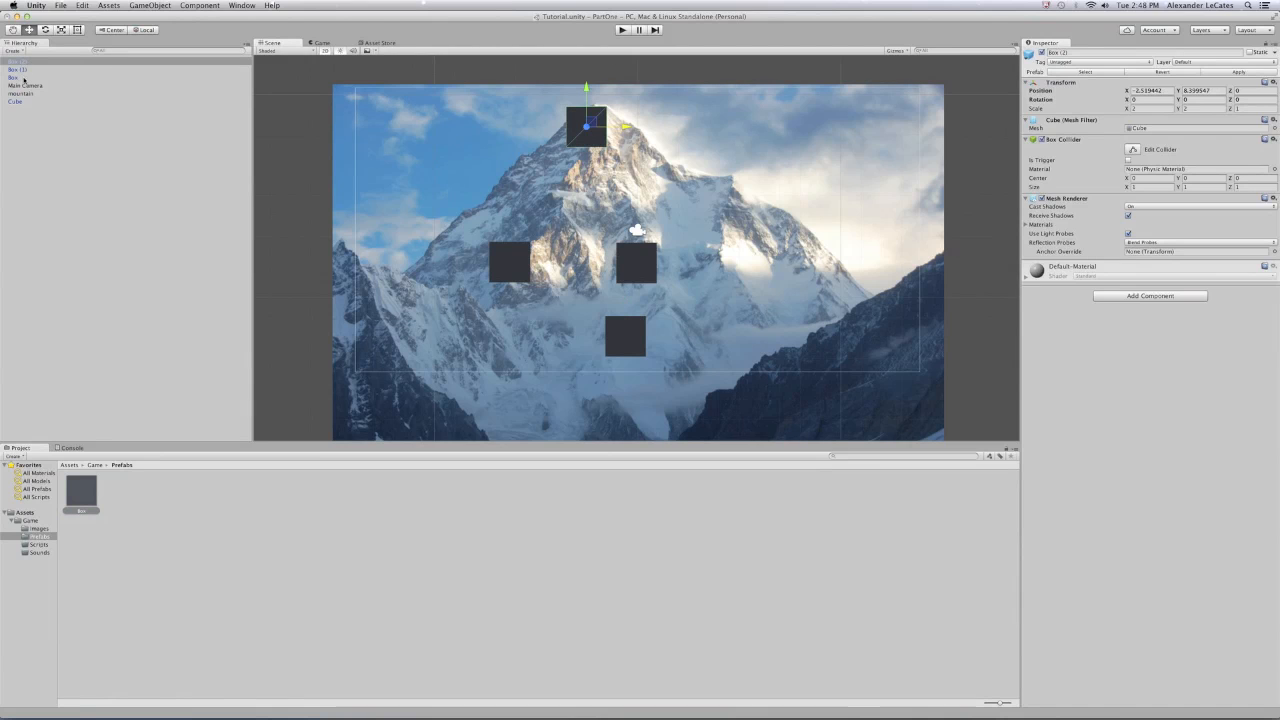
# - Rename the original Cube object in the scene to Box
pyautogui.click(7, 103)
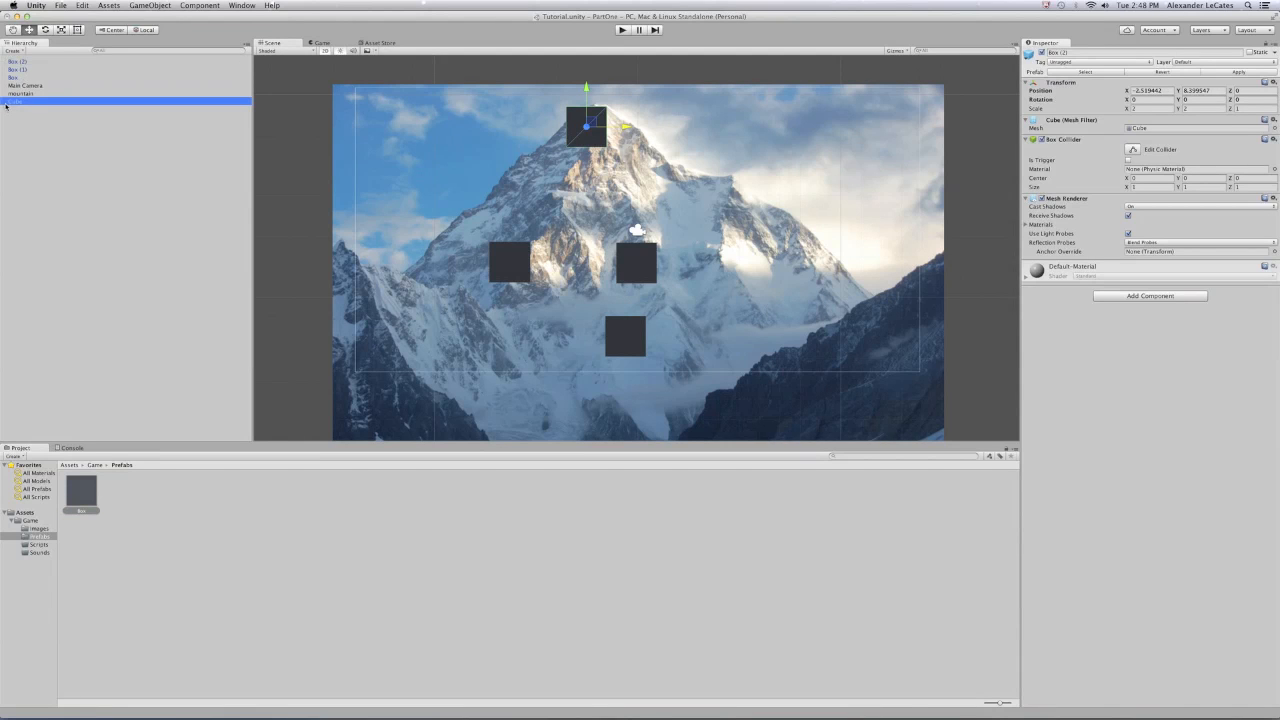
pyautogui.press('Return')
pyautogui.write('B')
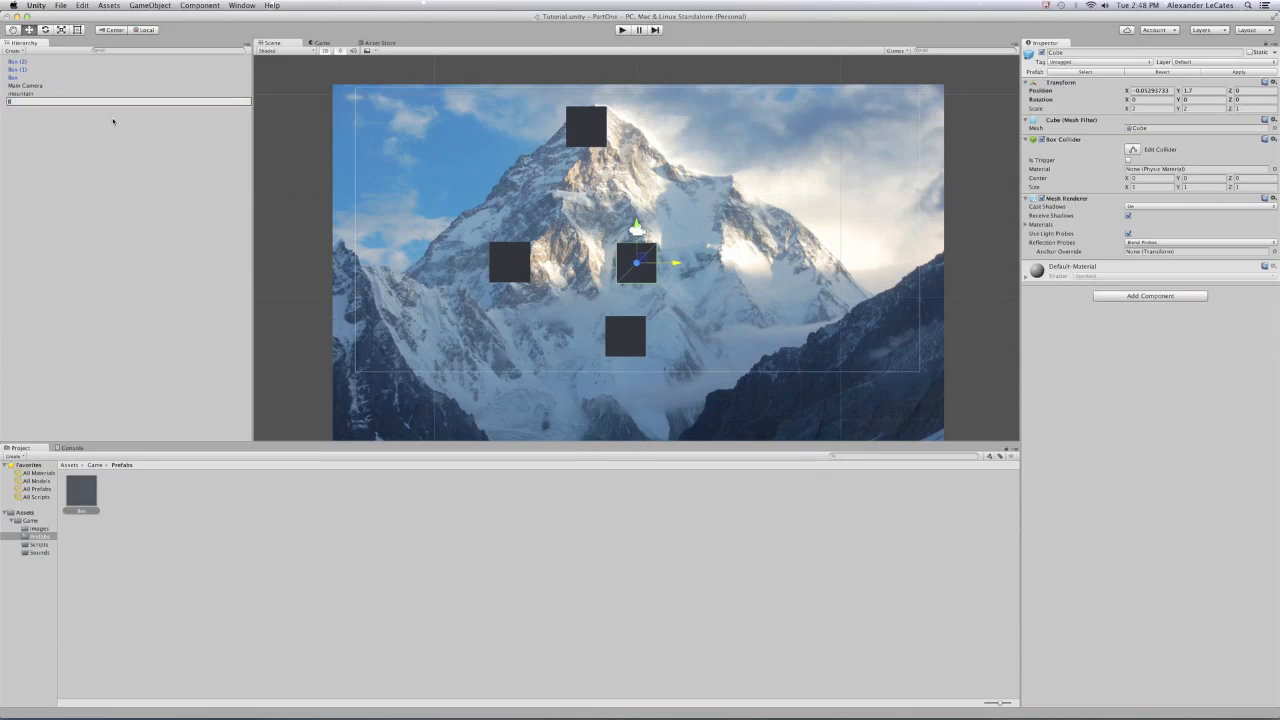
pyautogui.write('ox')
pyautogui.click(113, 121)
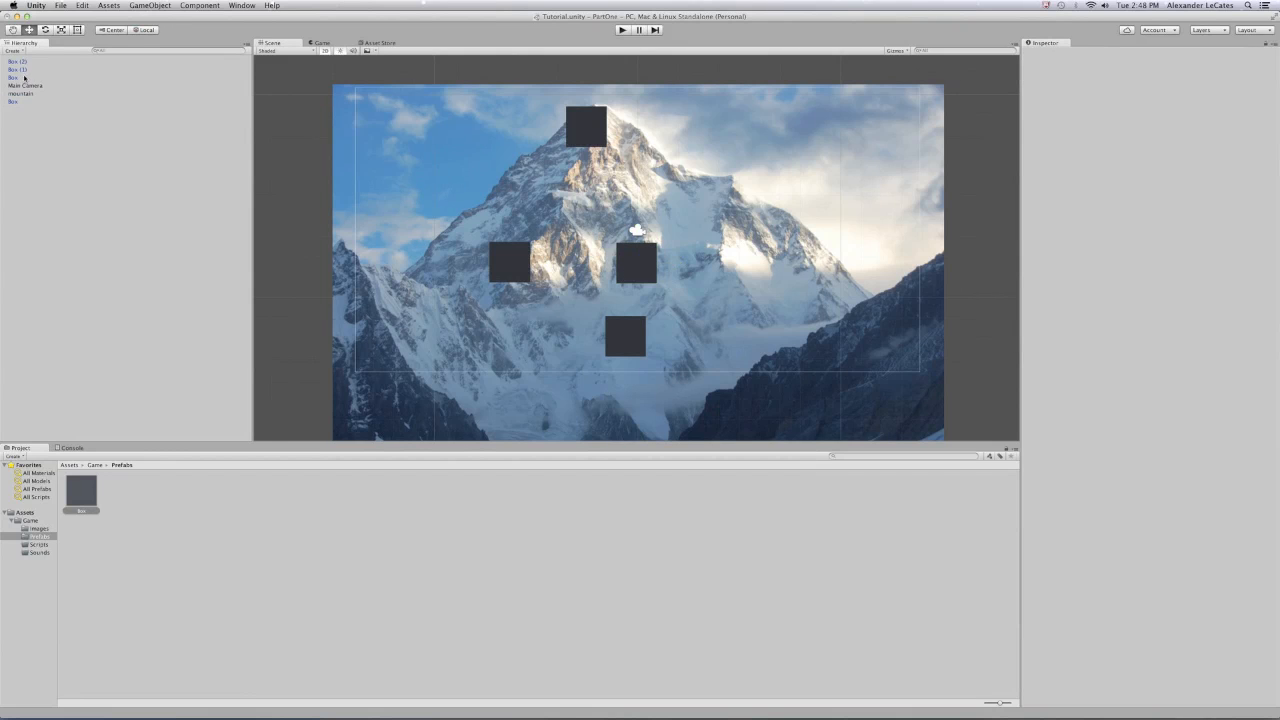
# - Delete the three extra Box instances, keeping only the original renamed box in the scene
pyautogui.click(25, 77)
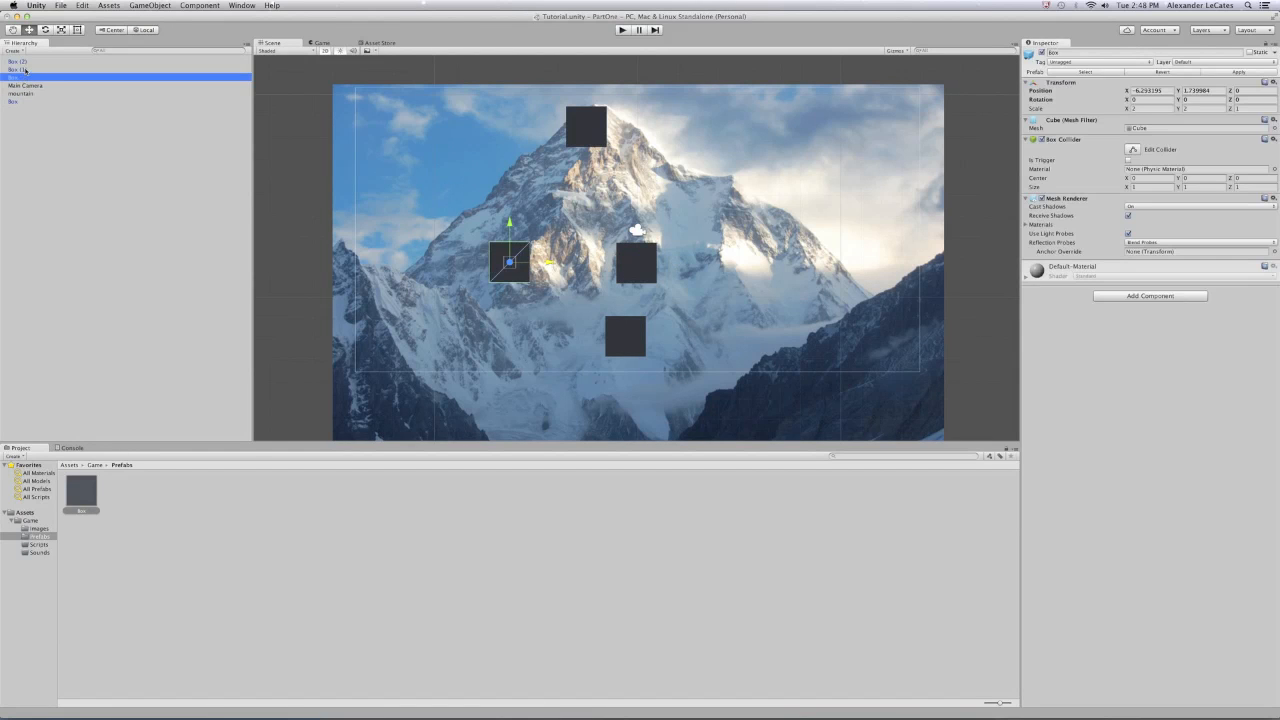
pyautogui.keyDown('shift'); pyautogui.click(25, 64); pyautogui.keyUp('shift')
pyautogui.rightClick(25, 64)
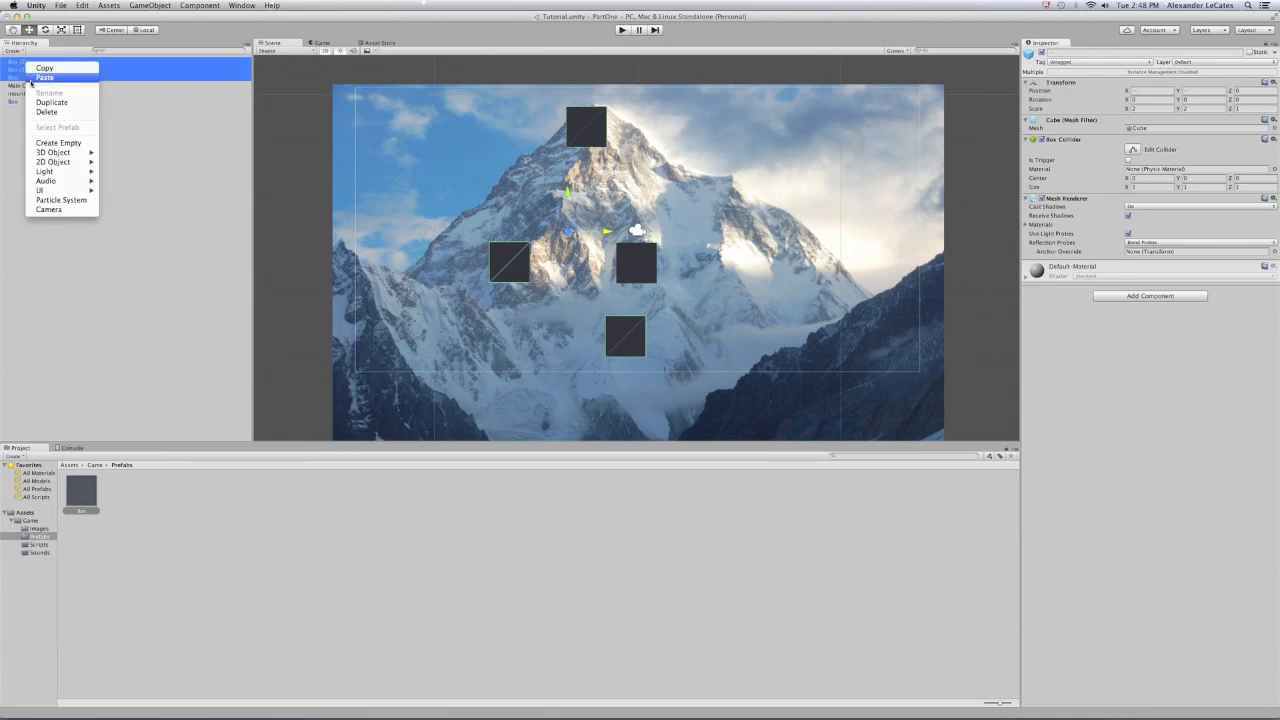
pyautogui.click(35, 112)
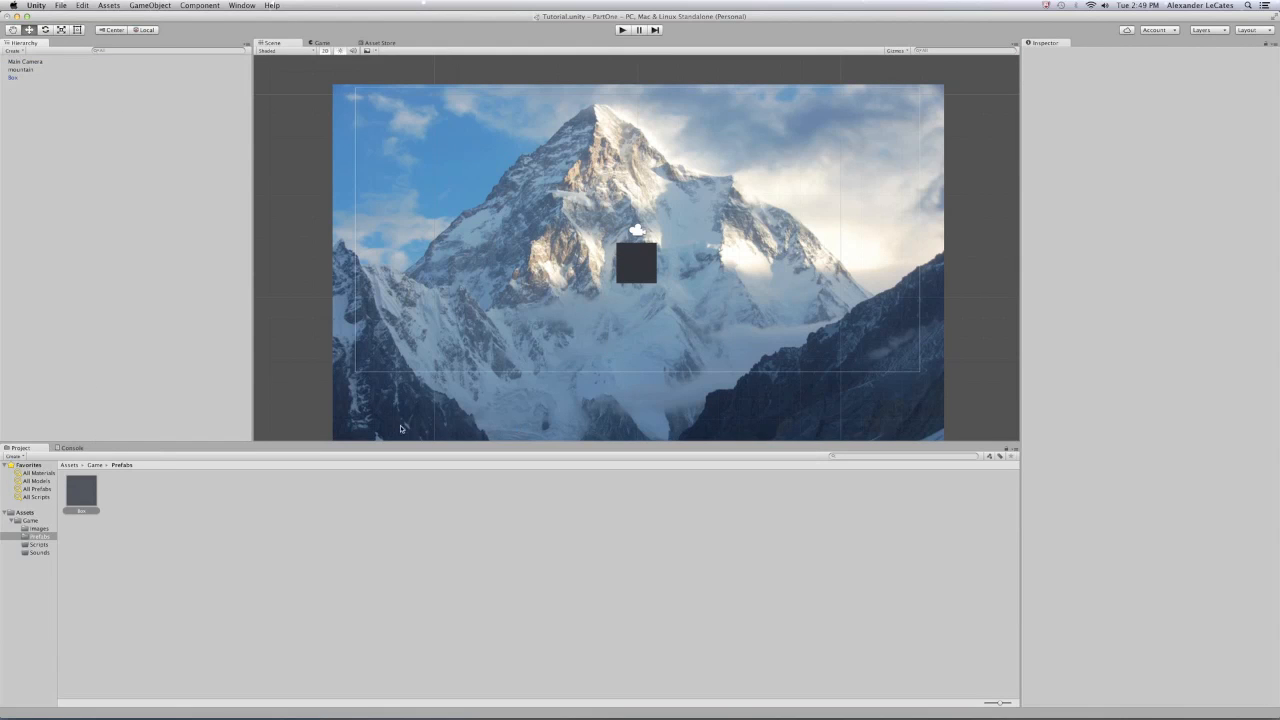
# - Open the Scripts folder inside the project's Game folder
pyautogui.click(96, 465)
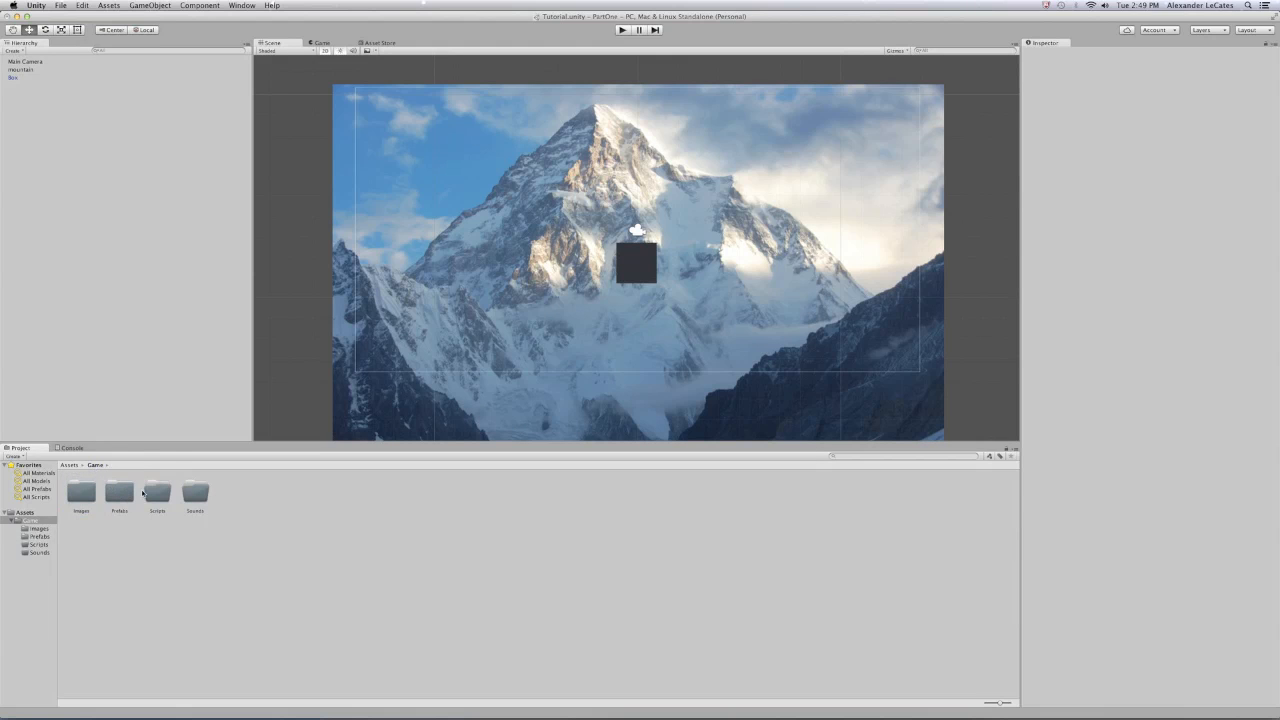
pyautogui.doubleClick(153, 491)
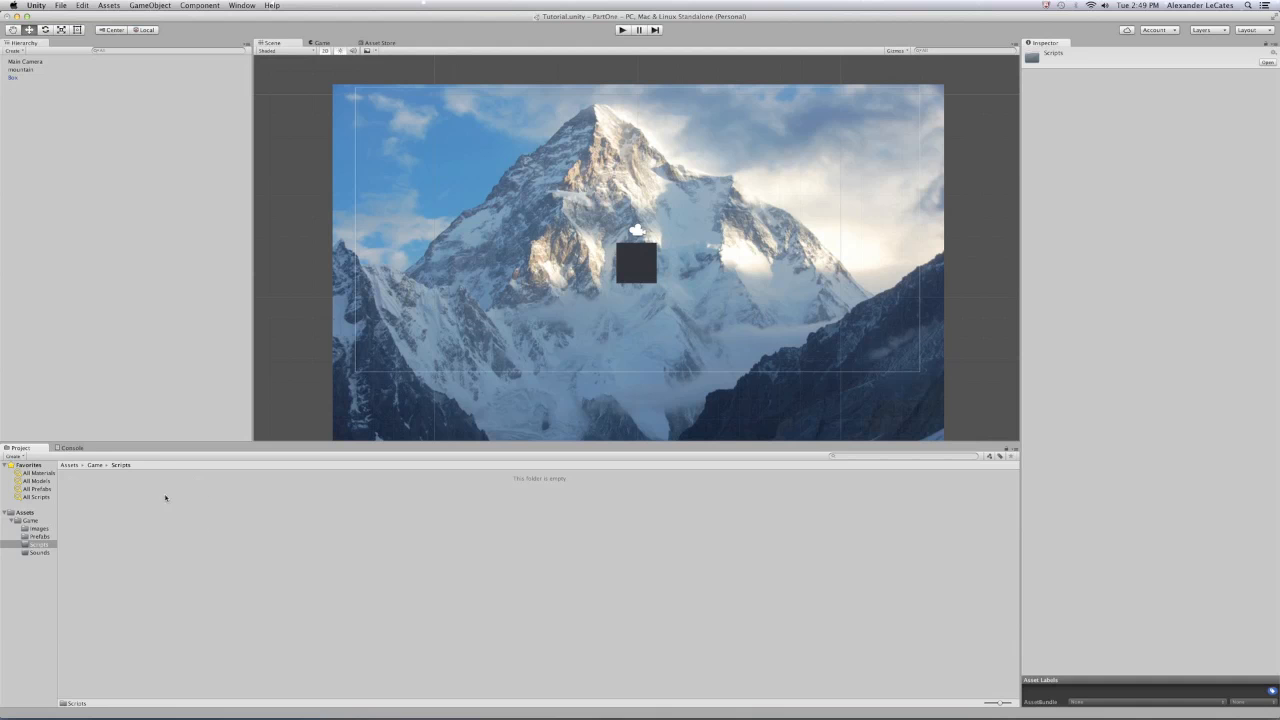
pyautogui.scroll(3, 734, 237)
pyautogui.scroll(-3, 640, 250)
pyautogui.scroll(2, 570, 260)
pyautogui.scroll(3, 570, 260)
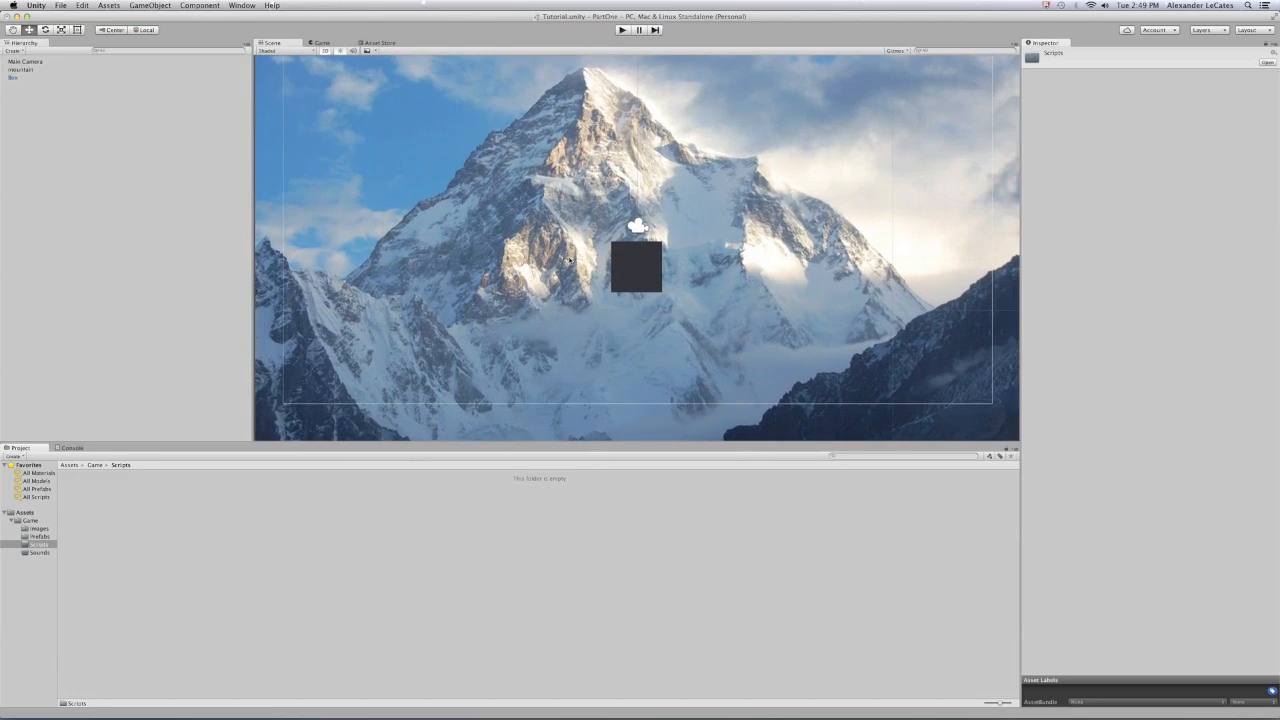
pyautogui.scroll(2, 570, 260)
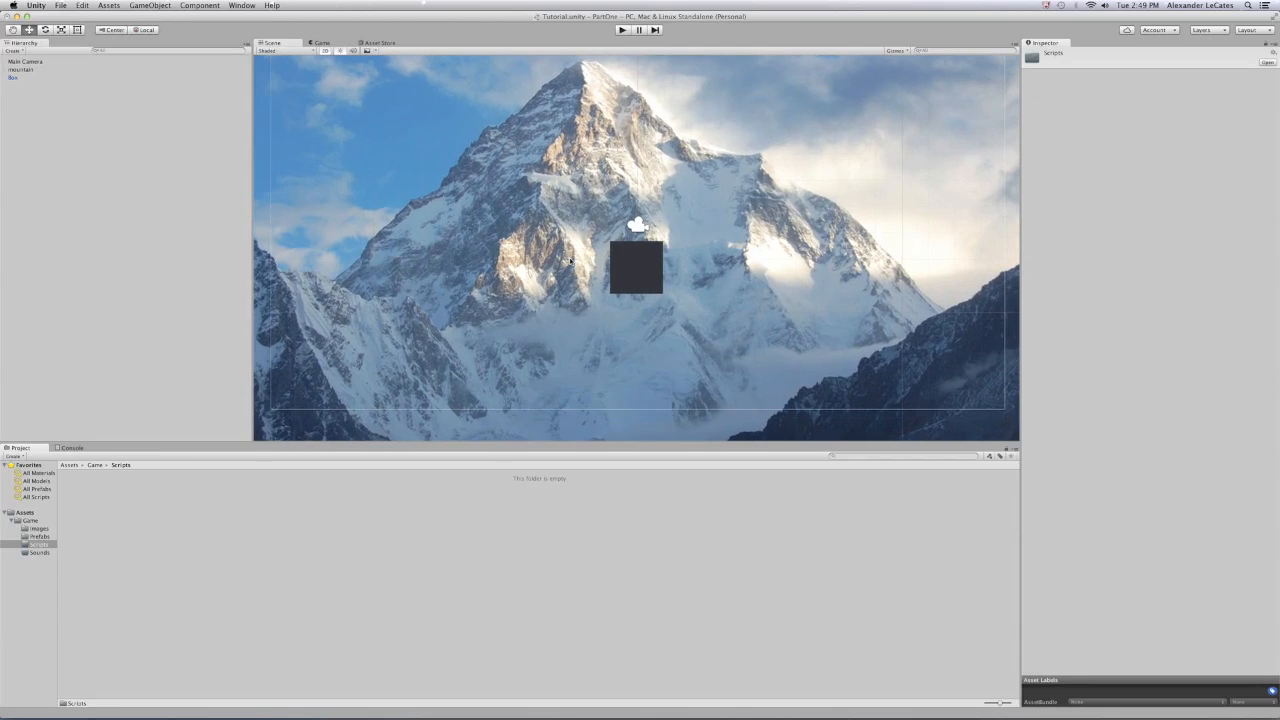
# - Create a C# script named BoxScript in the Game/Scripts folder
pyautogui.rightClick(96, 507)
pyautogui.moveTo(109, 512)
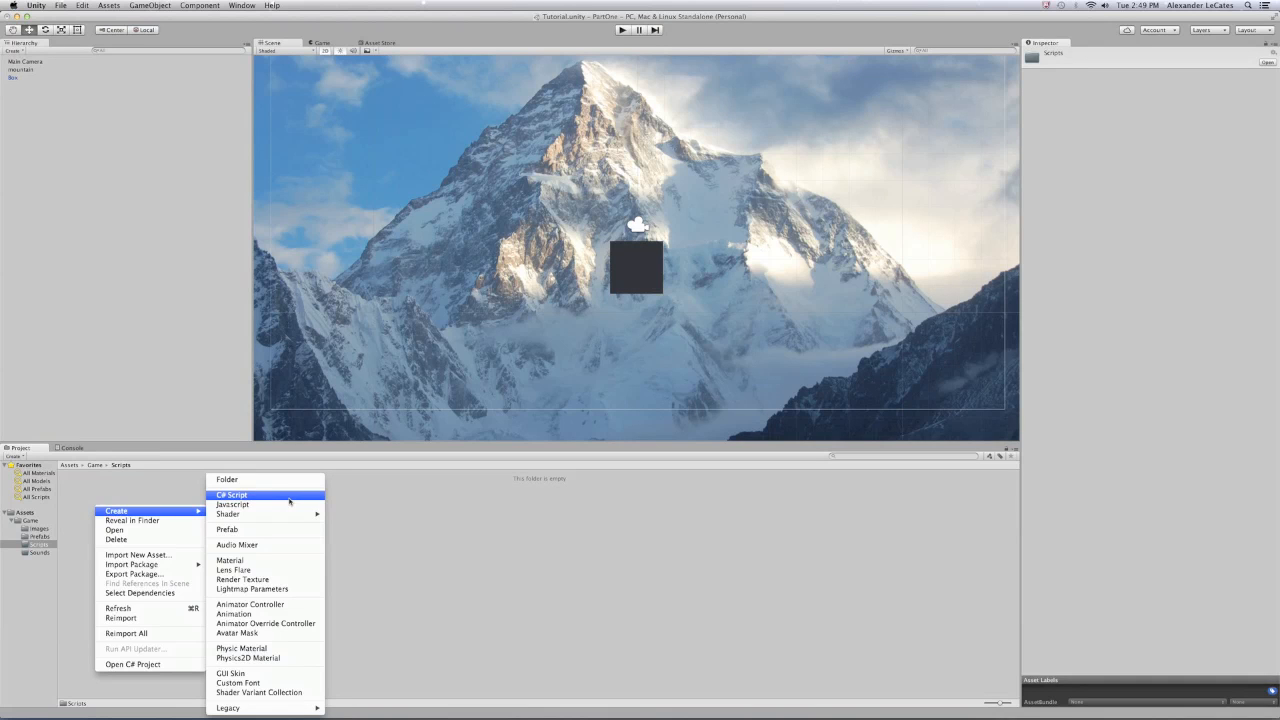
pyautogui.click(289, 495)
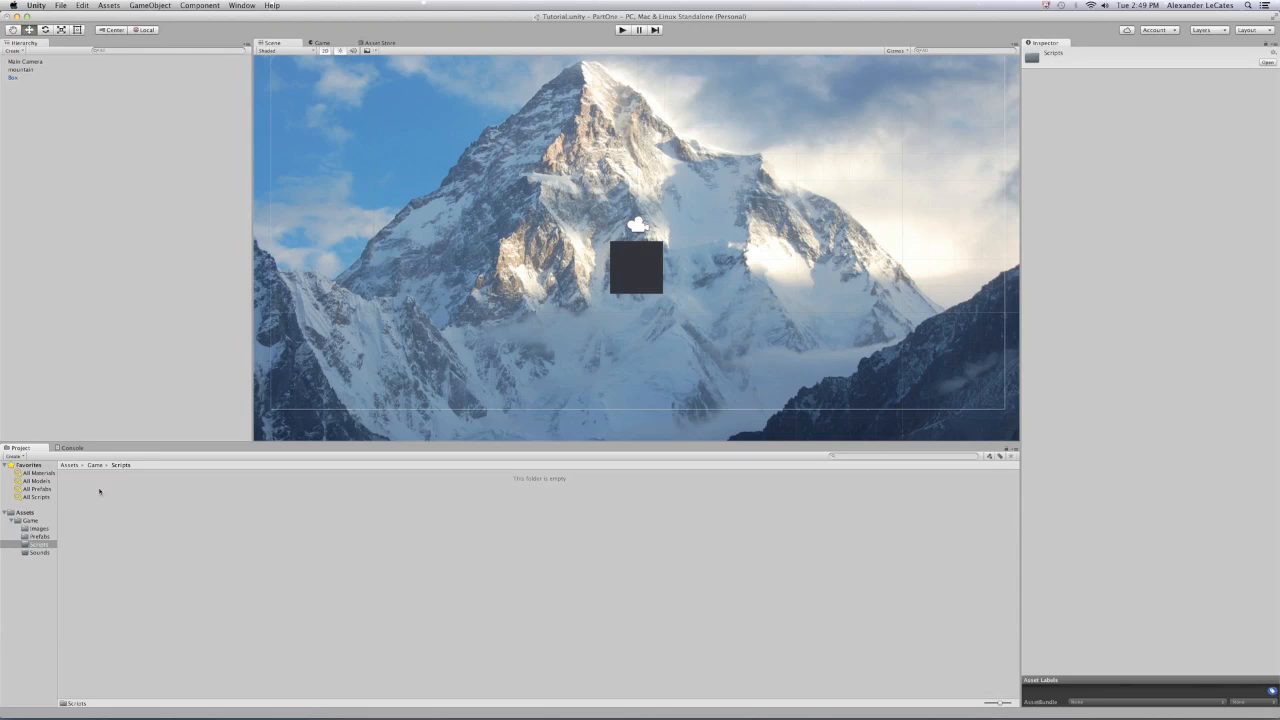
pyautogui.press('Right')
pyautogui.press('BackSpace')
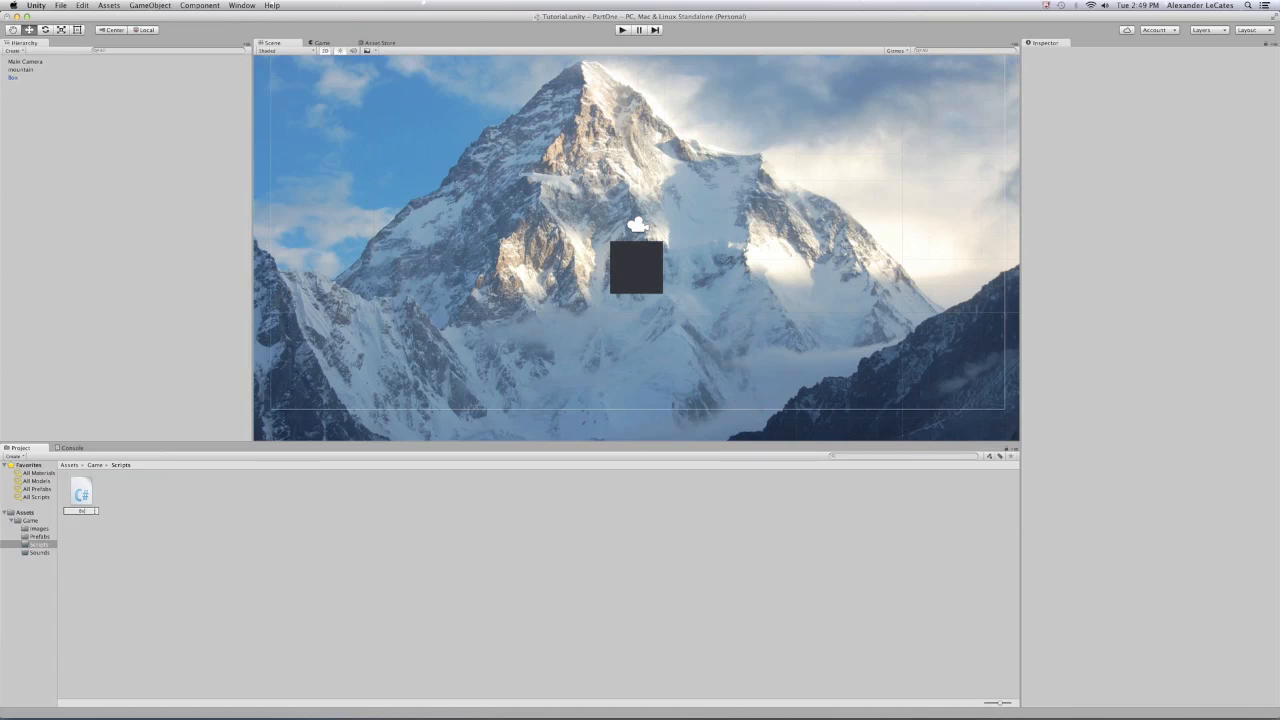
pyautogui.write('BoxScript')
pyautogui.press('Return')
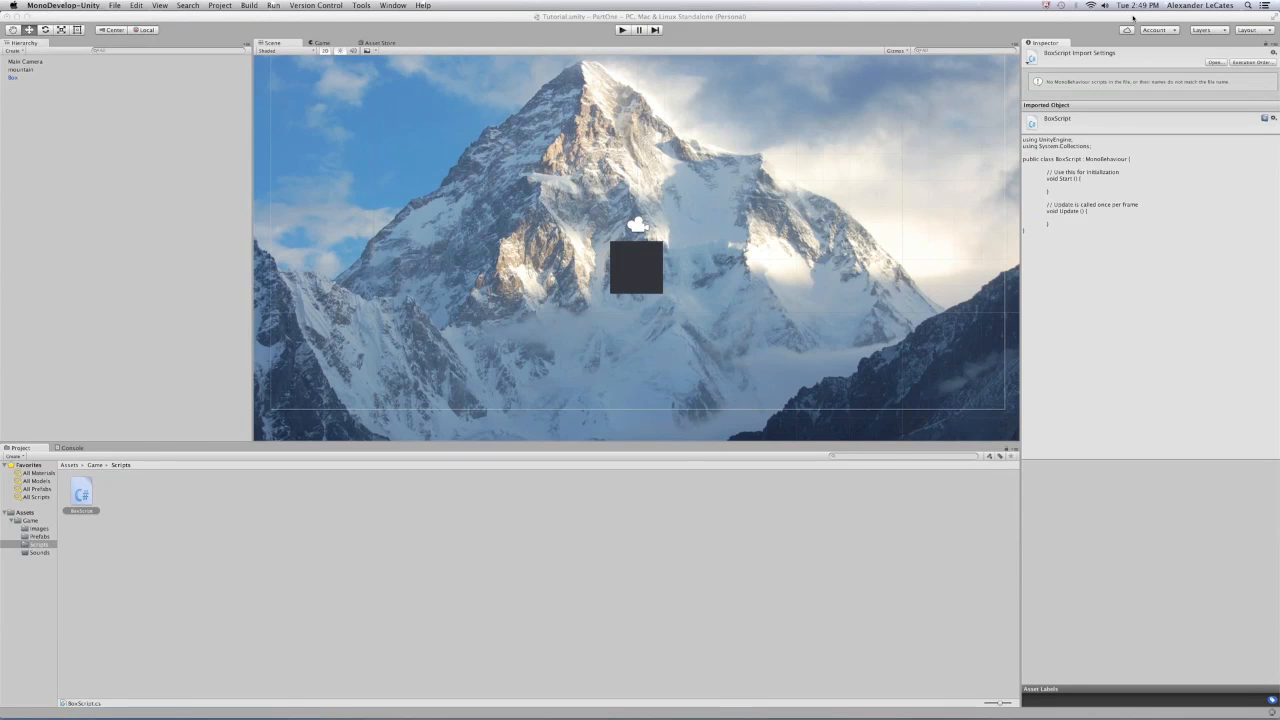
# - Switch to MonoDevelop with BoxScript.cs open, reposition its window to show the whole editor, and close the BadWithNames.cs file
pyautogui.moveTo(1133, 17); pyautogui.dragTo(1073, 17)
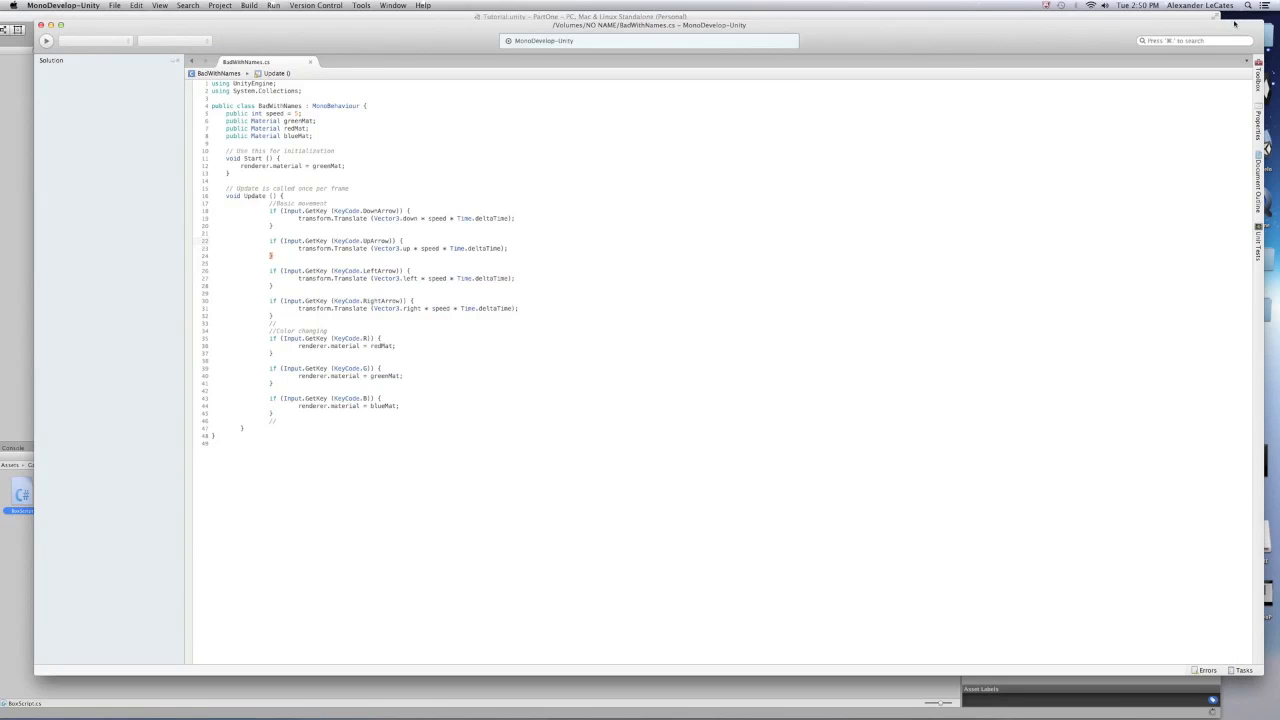
pyautogui.moveTo(1236, 22); pyautogui.dragTo(1149, 26)
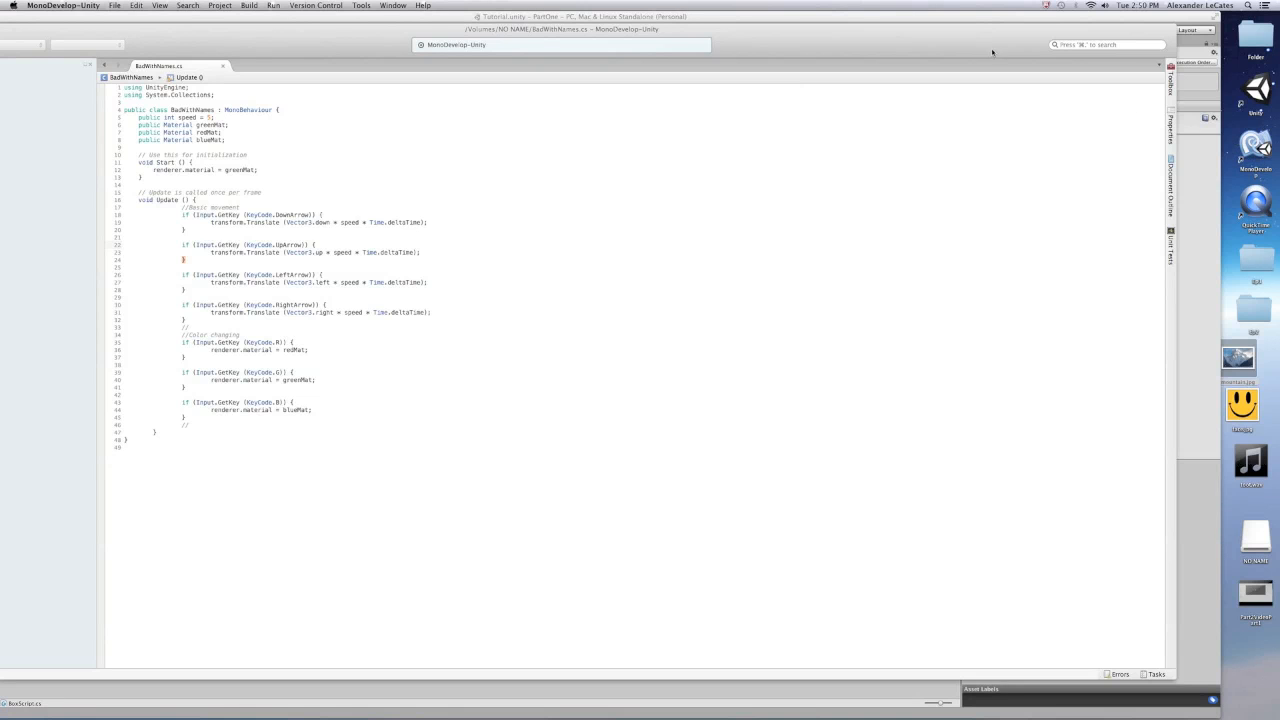
pyautogui.moveTo(824, 33); pyautogui.dragTo(1087, 163)
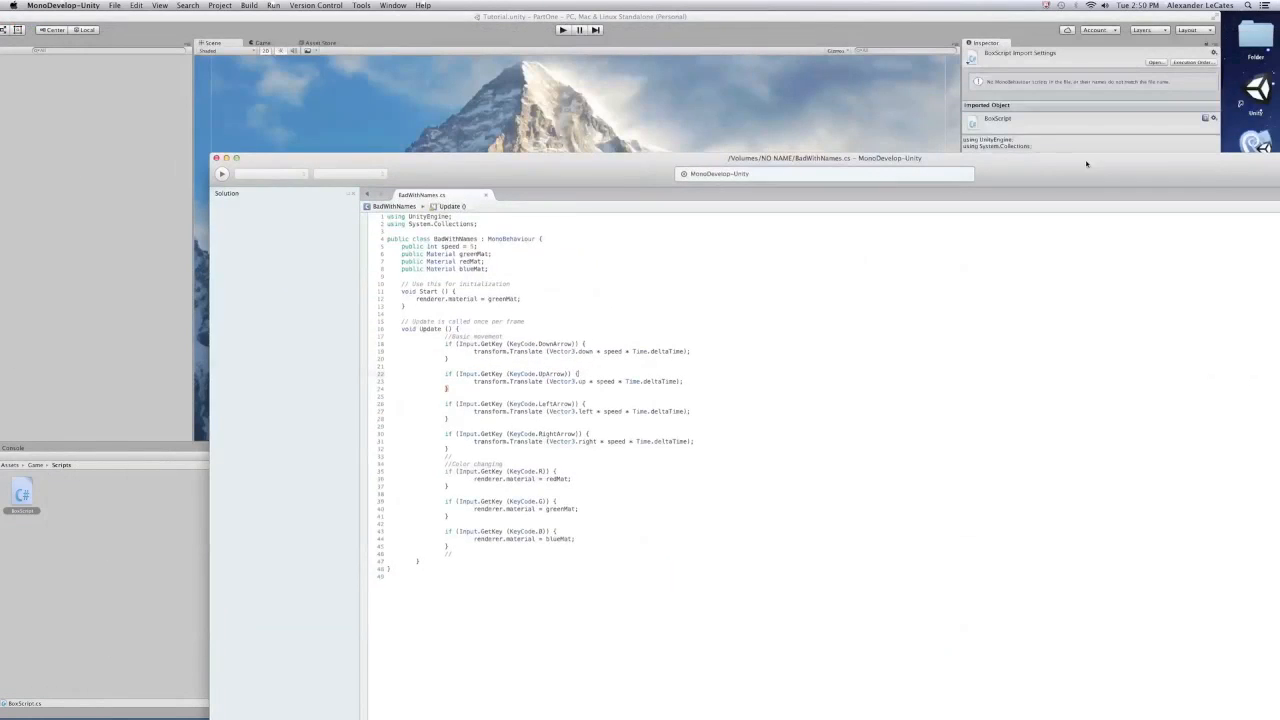
pyautogui.moveTo(296, 163); pyautogui.dragTo(719, 230)
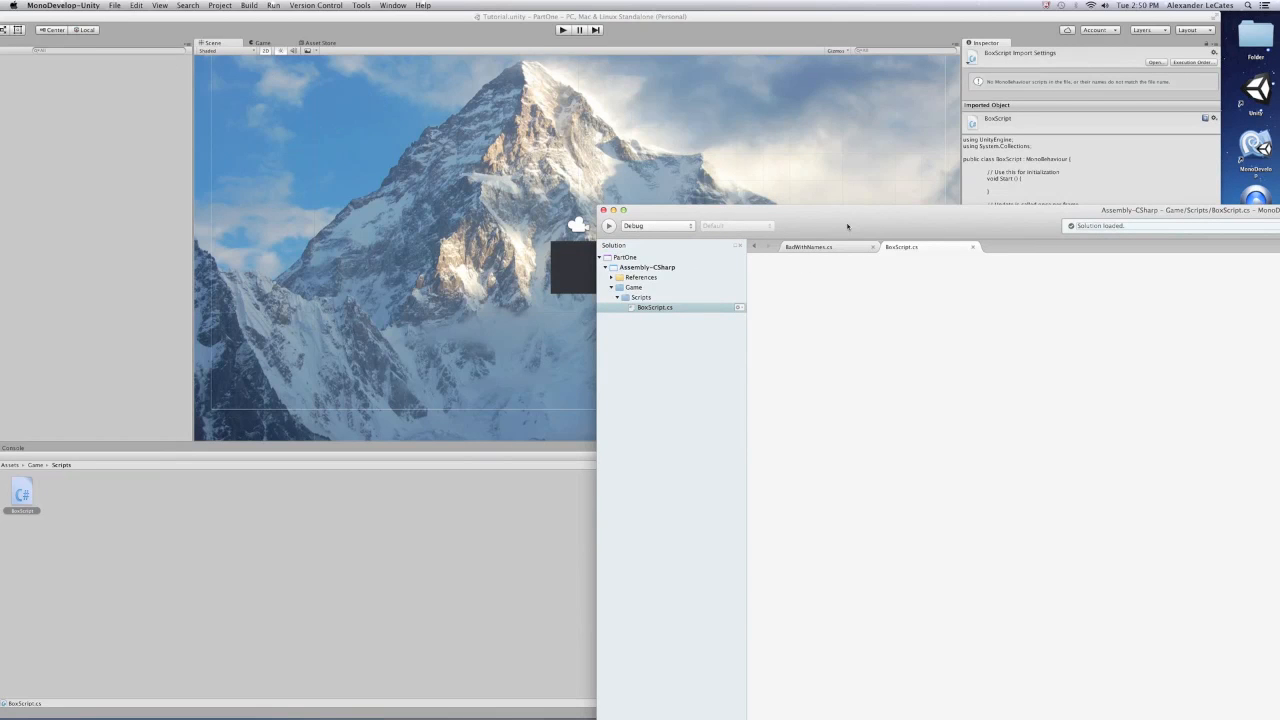
pyautogui.moveTo(848, 227); pyautogui.dragTo(286, 43)
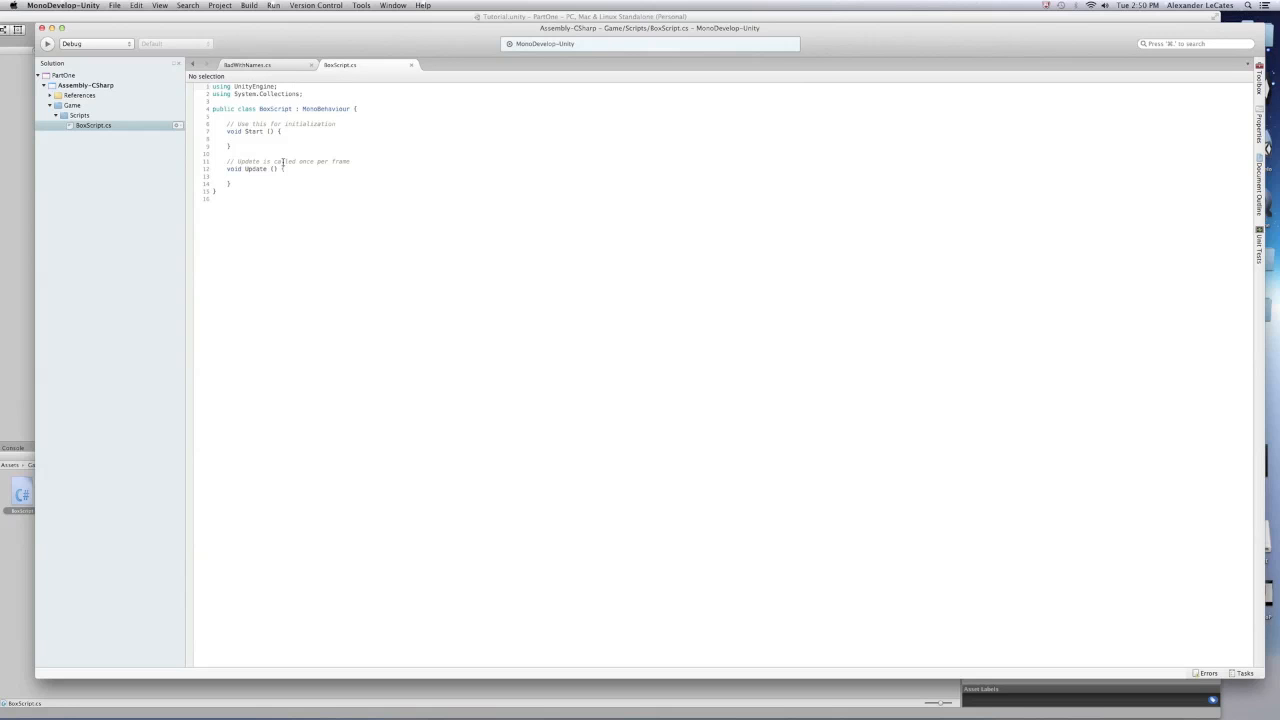
pyautogui.click(311, 65)
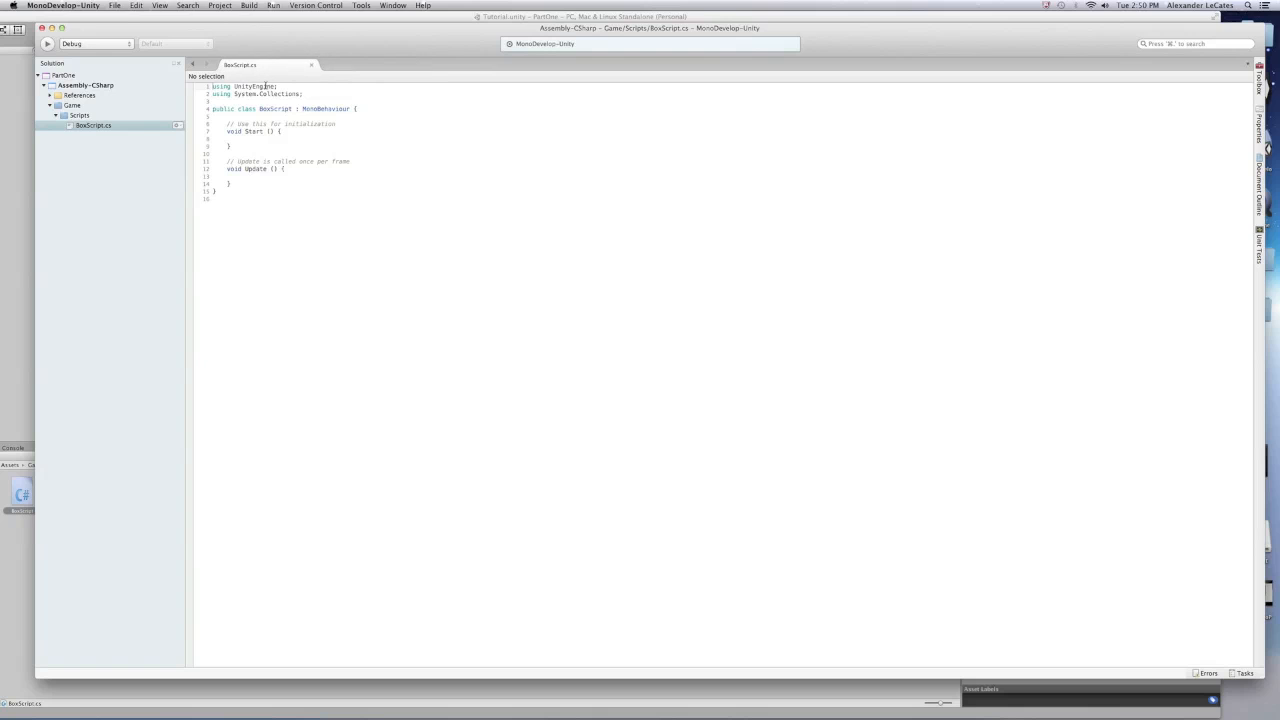
# - Examine the Start and Update methods of BoxScript.cs and the comments describing when each one runs
pyautogui.click(258, 140)
pyautogui.click(258, 175)
pyautogui.moveTo(250, 139); pyautogui.dragTo(265, 131)
pyautogui.click(256, 169)
pyautogui.moveTo(230, 123); pyautogui.dragTo(334, 123)
pyautogui.click(334, 123)
pyautogui.moveTo(228, 161); pyautogui.dragTo(352, 161)
pyautogui.click(357, 161)
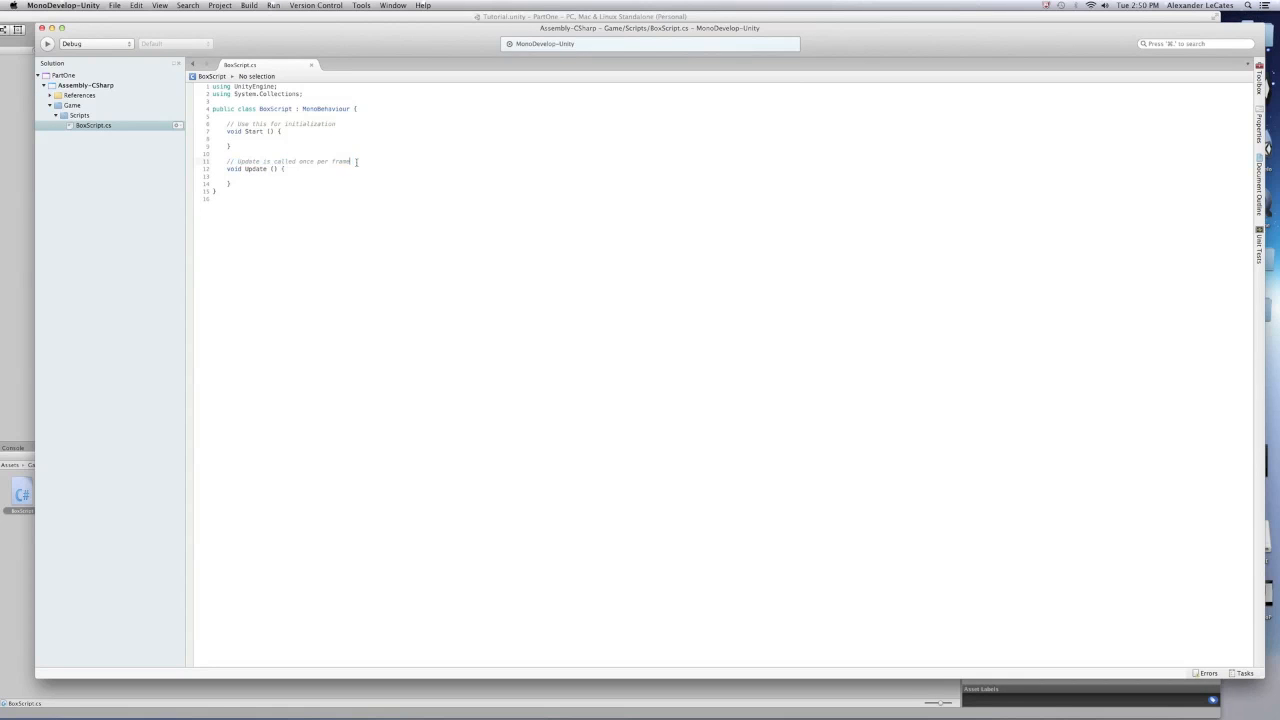
pyautogui.click(242, 138)
pyautogui.press('Tab')
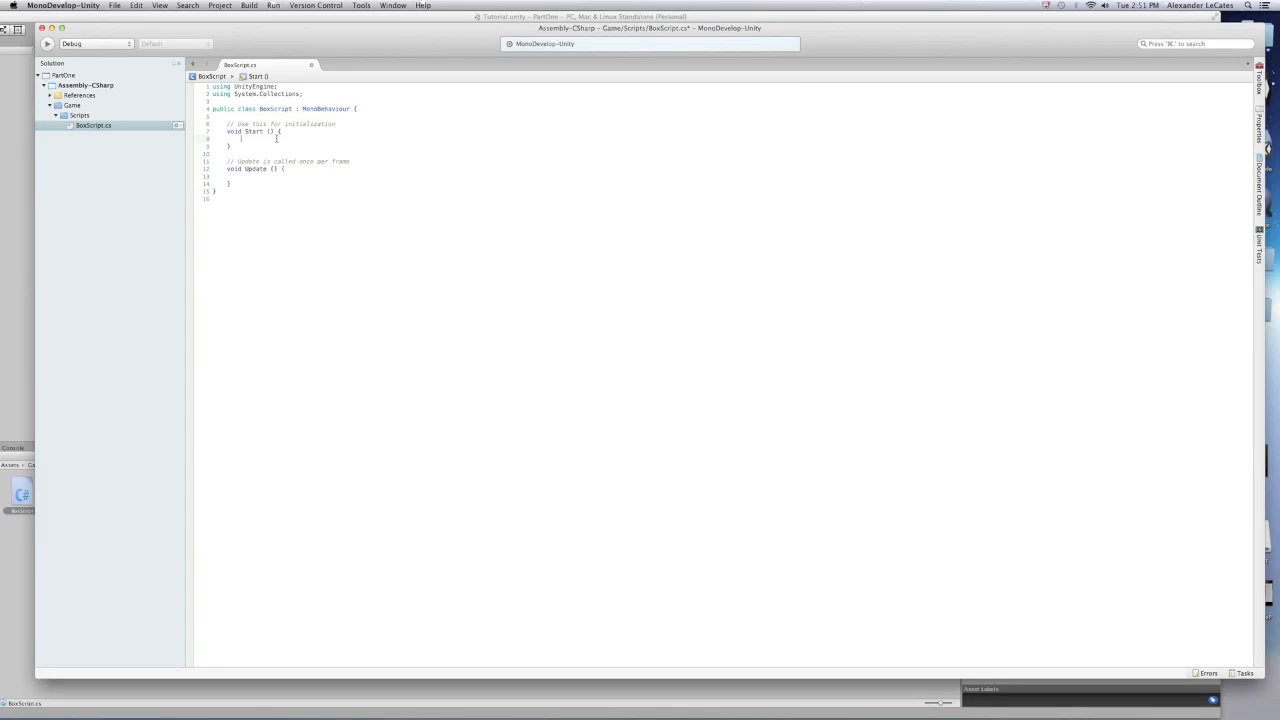
pyautogui.moveTo(240, 124); pyautogui.dragTo(332, 124)
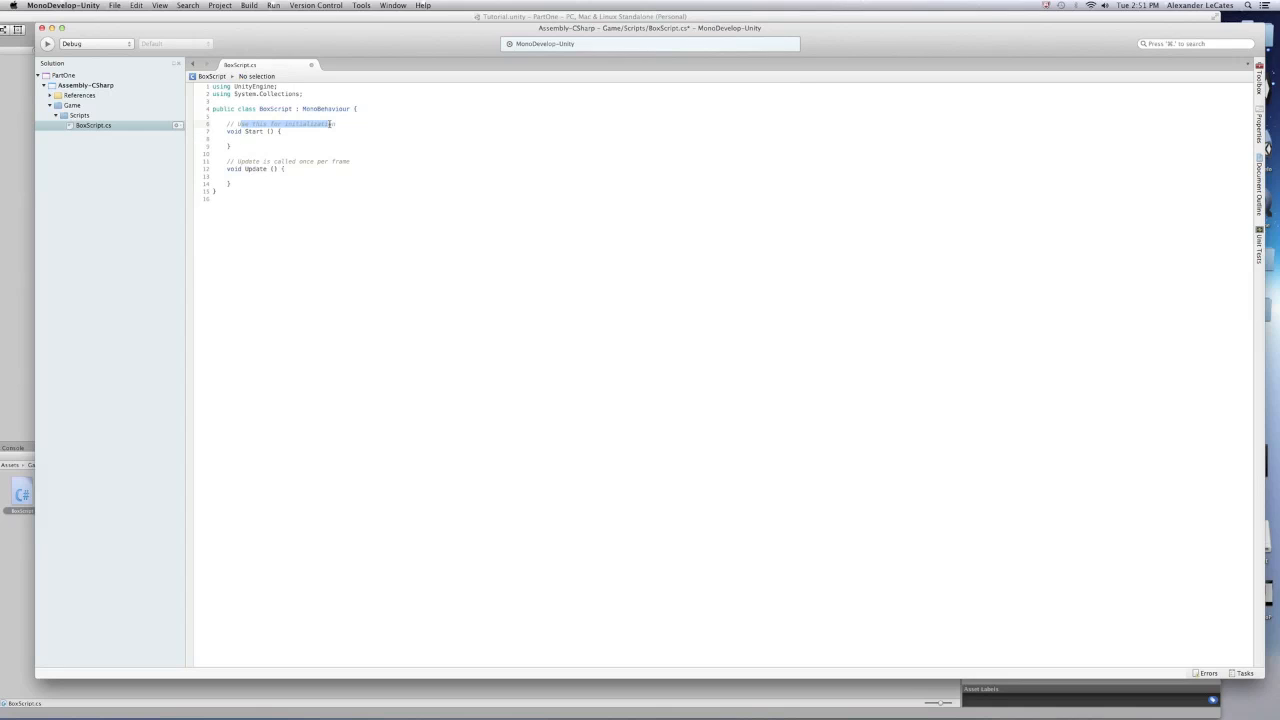
pyautogui.click(320, 130)
pyautogui.click(243, 176)
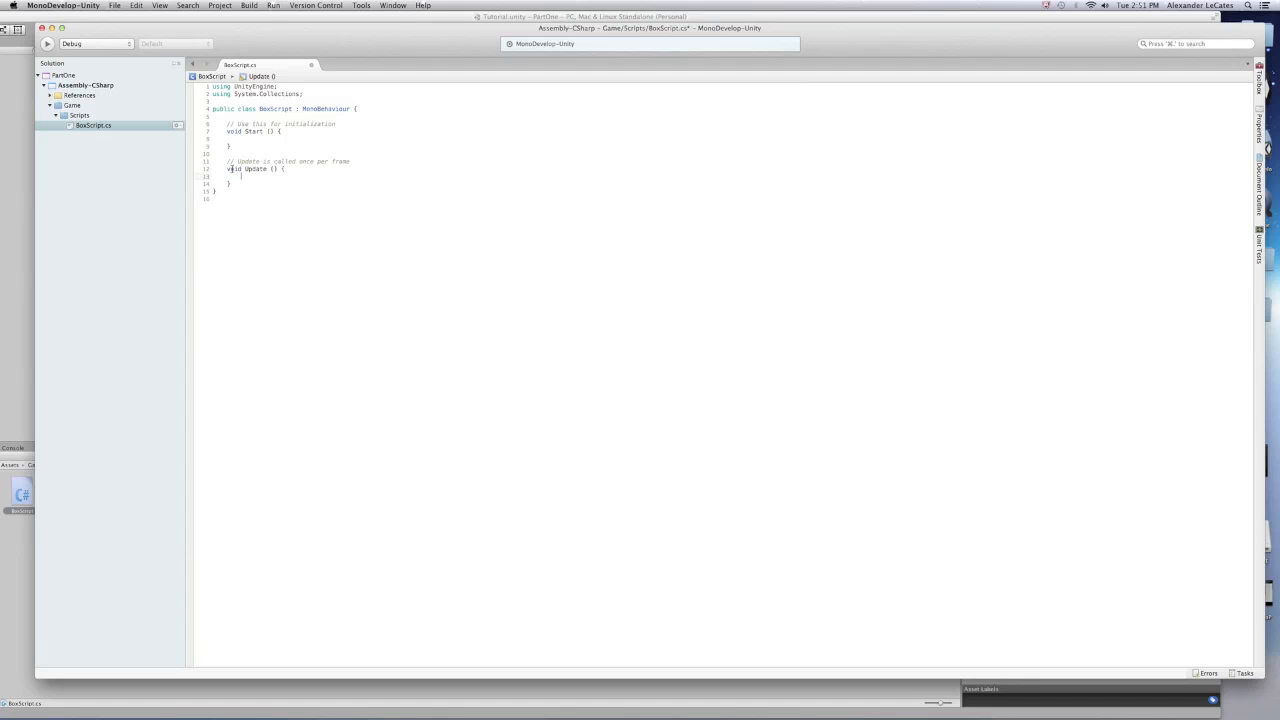
# - Close the MonoDevelop window and reposition the Unity window so its hierarchy and project folders are accessible
pyautogui.doubleClick(118, 31)
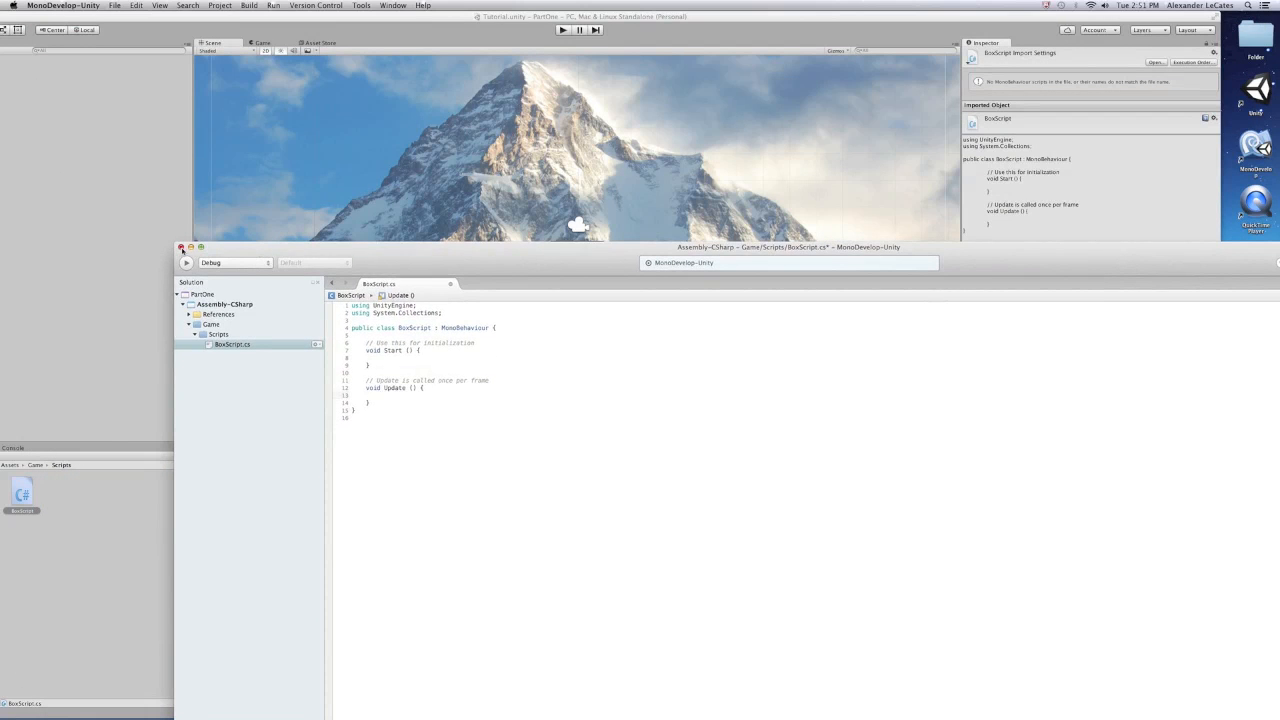
pyautogui.click(182, 251)
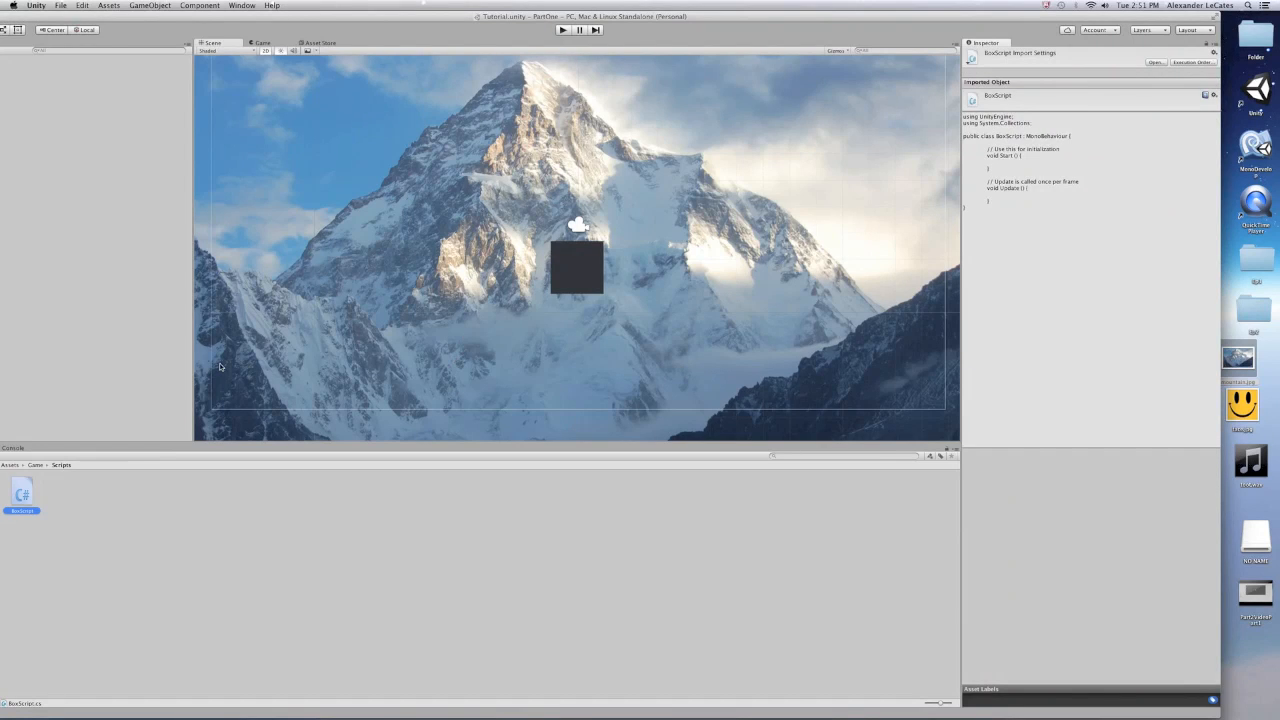
pyautogui.moveTo(300, 14); pyautogui.dragTo(390, 6)
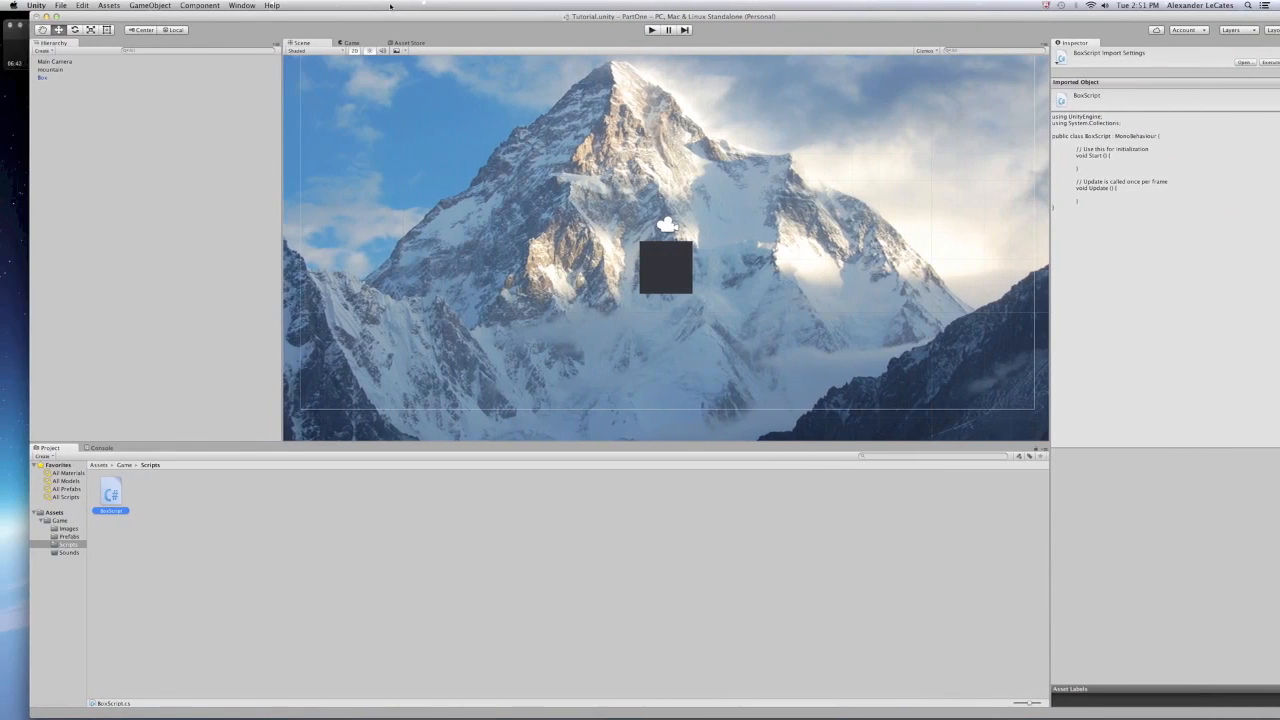
# - Import the toot sound file from the desktop into the Game/Sounds folder, repositioning the Unity window to reach it
pyautogui.click(128, 468)
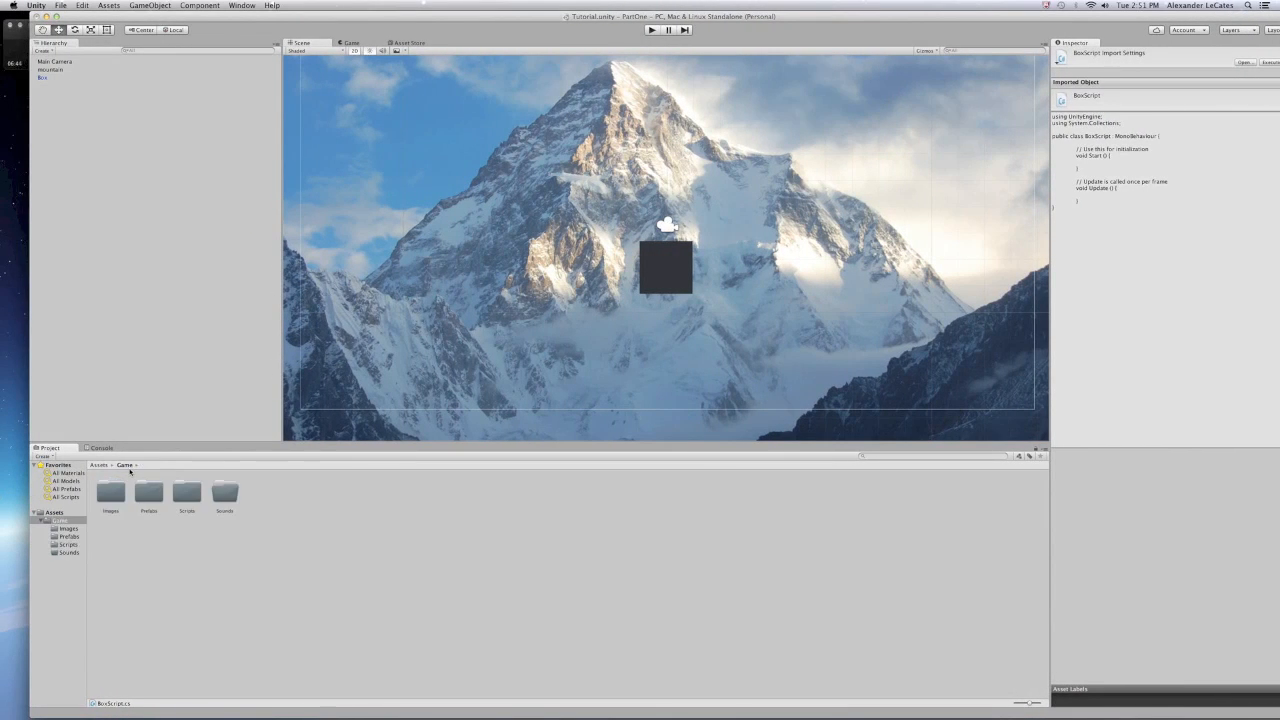
pyautogui.doubleClick(214, 491)
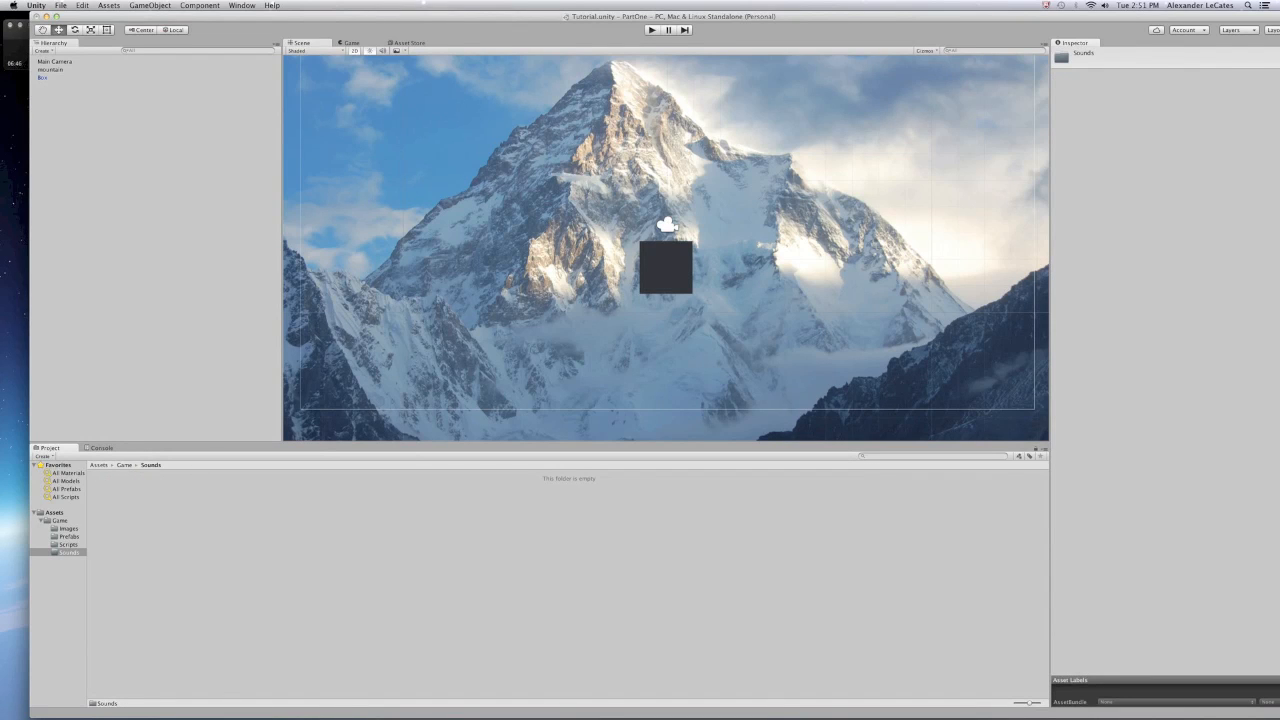
pyautogui.moveTo(481, 29); pyautogui.dragTo(404, 20)
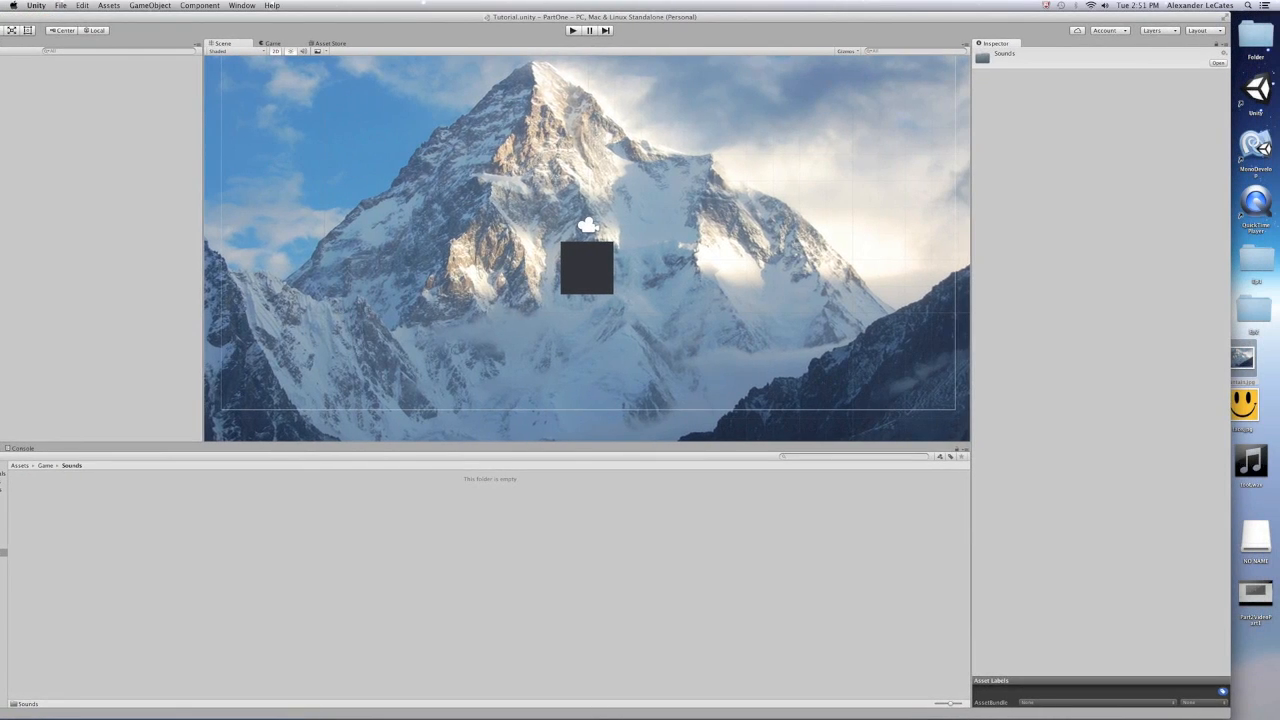
pyautogui.moveTo(1251, 462); pyautogui.dragTo(740, 524)
pyautogui.doubleClick(384, 15)
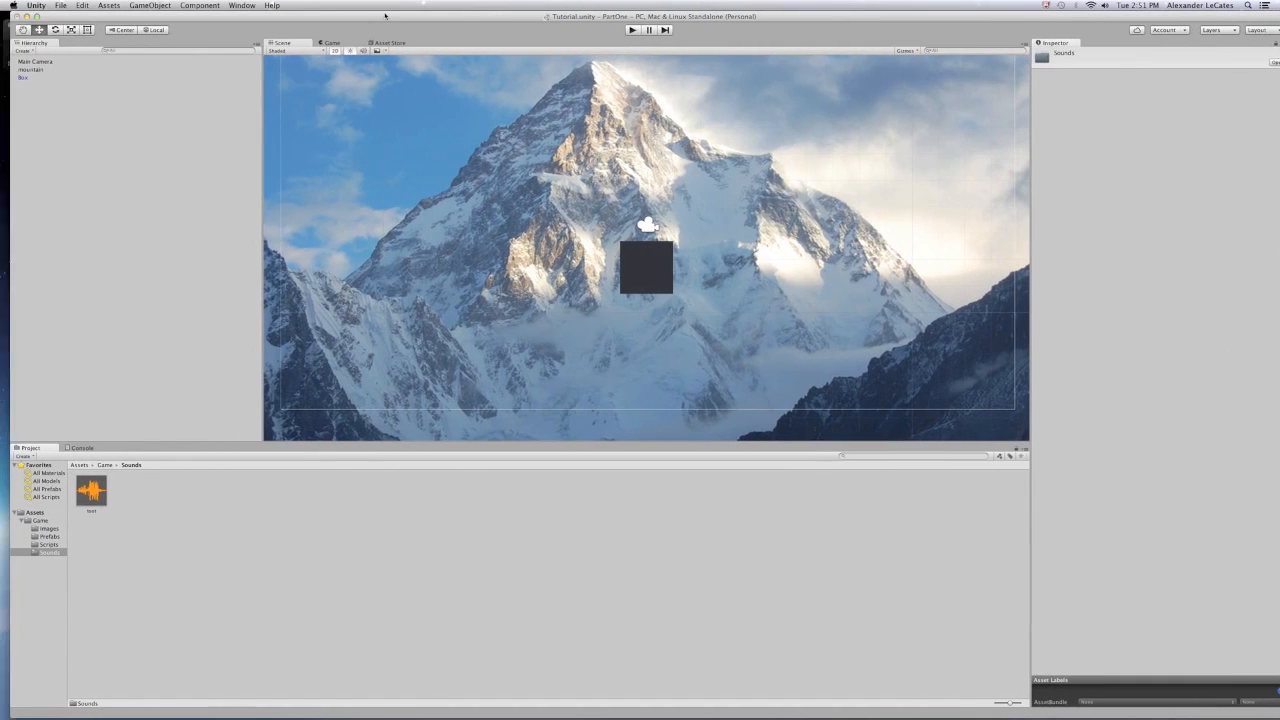
# - Attach the toot audio clip to the Box in the scene as an Audio Source
pyautogui.click(93, 492)
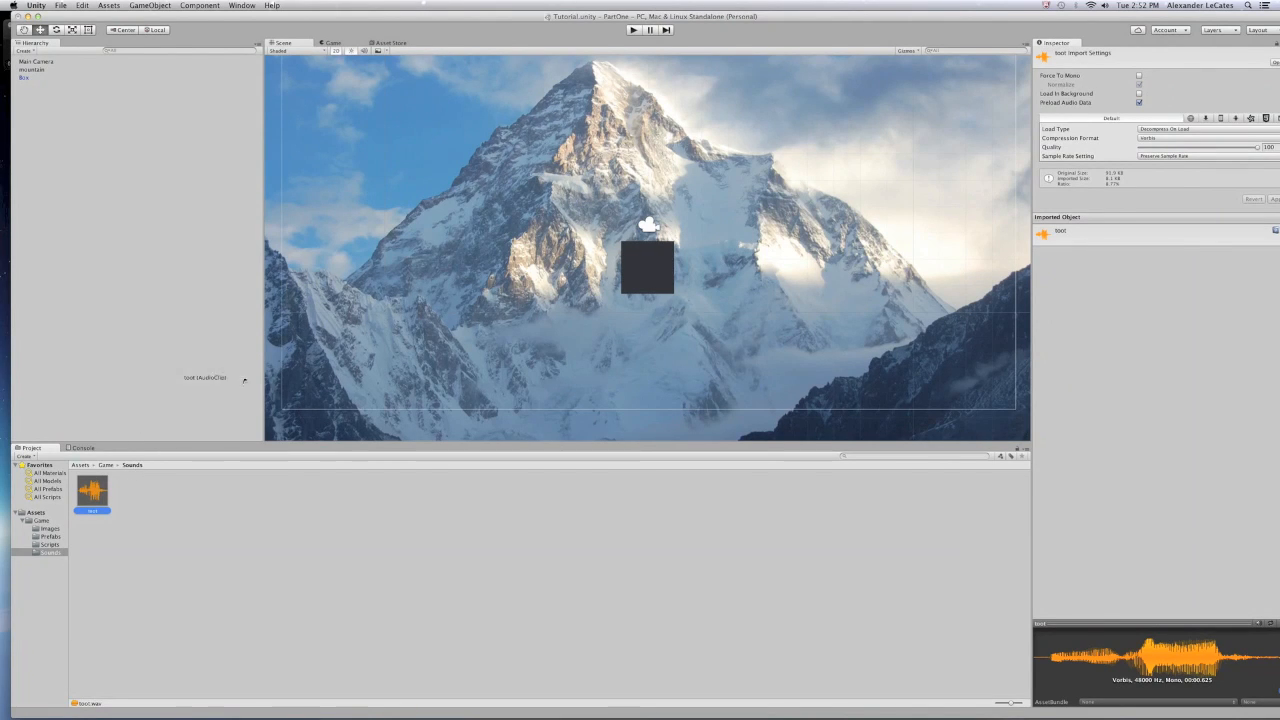
pyautogui.moveTo(92, 490); pyautogui.dragTo(637, 273)
pyautogui.moveTo(650, 273); pyautogui.dragTo(651, 274)
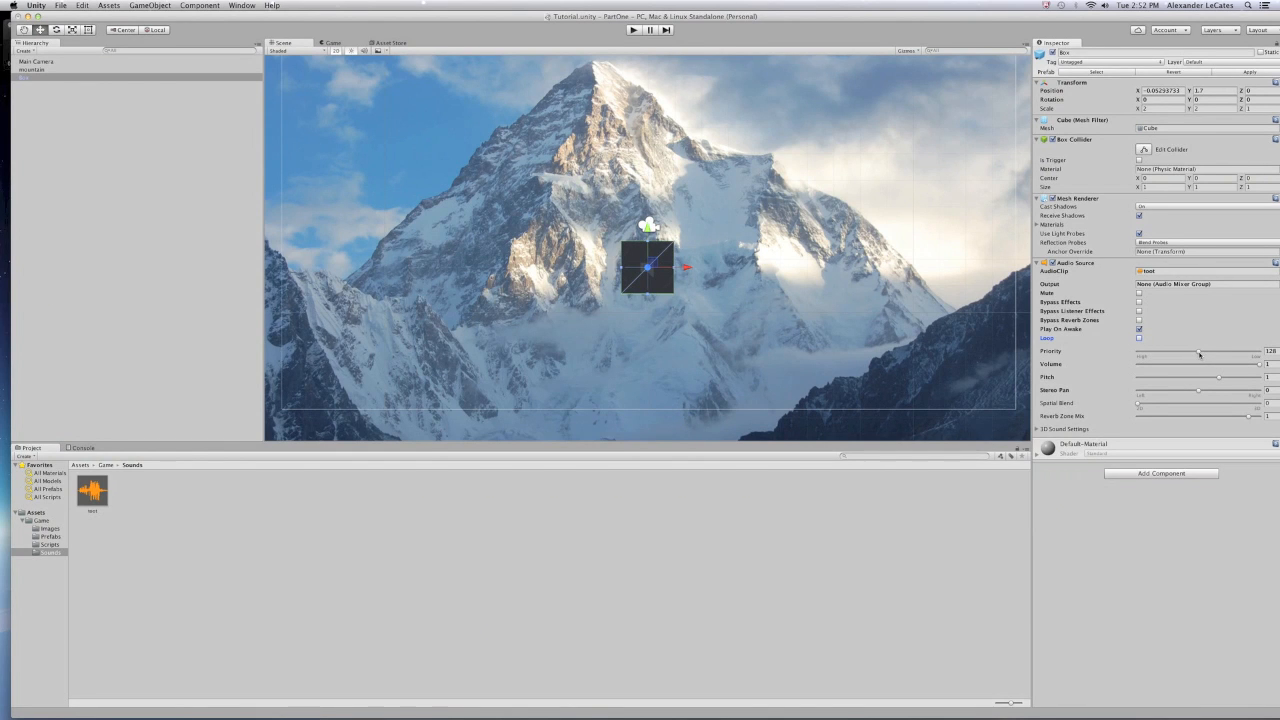
# - Lower the Box's Audio Source volume to about 0.8, and run the scene briefly to test the sound
pyautogui.moveTo(1183, 18); pyautogui.dragTo(1173, 18)
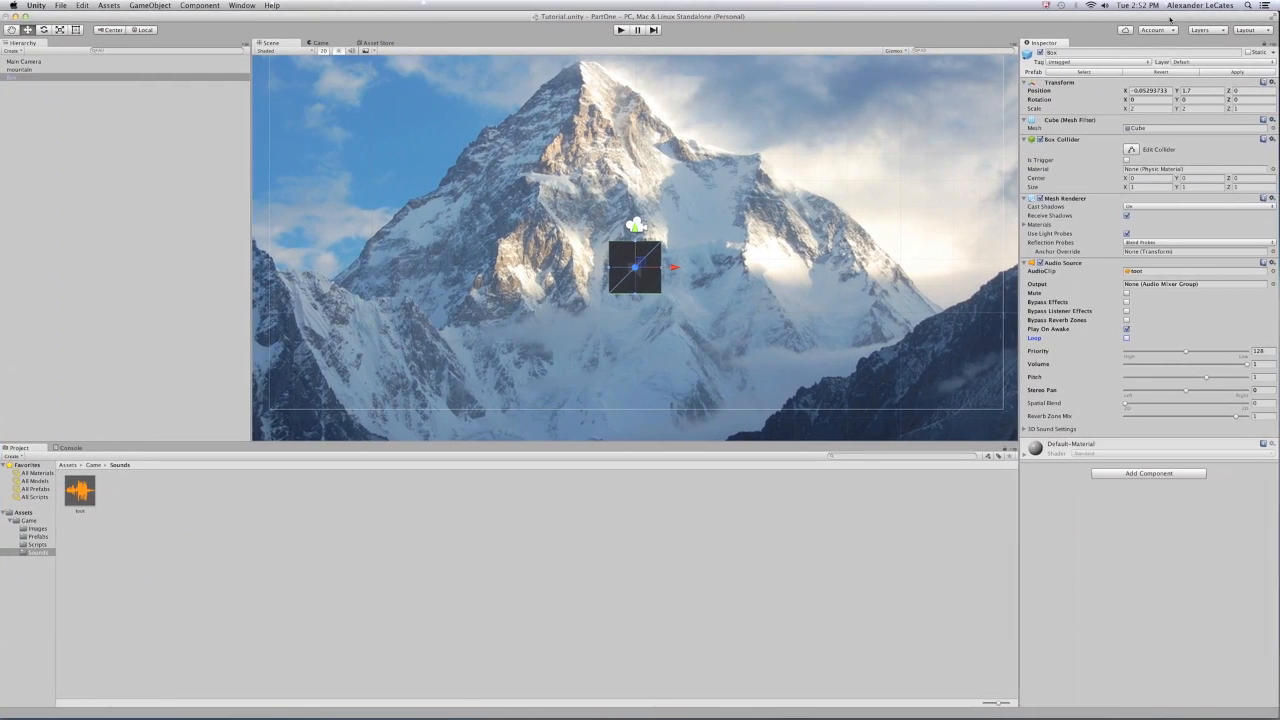
pyautogui.click(1199, 353)
pyautogui.moveTo(1199, 353)
pyautogui.mouseDown()
pyautogui.moveTo(1086, 356)
pyautogui.moveTo(1270, 353)
pyautogui.moveTo(1189, 355)
pyautogui.mouseUp()
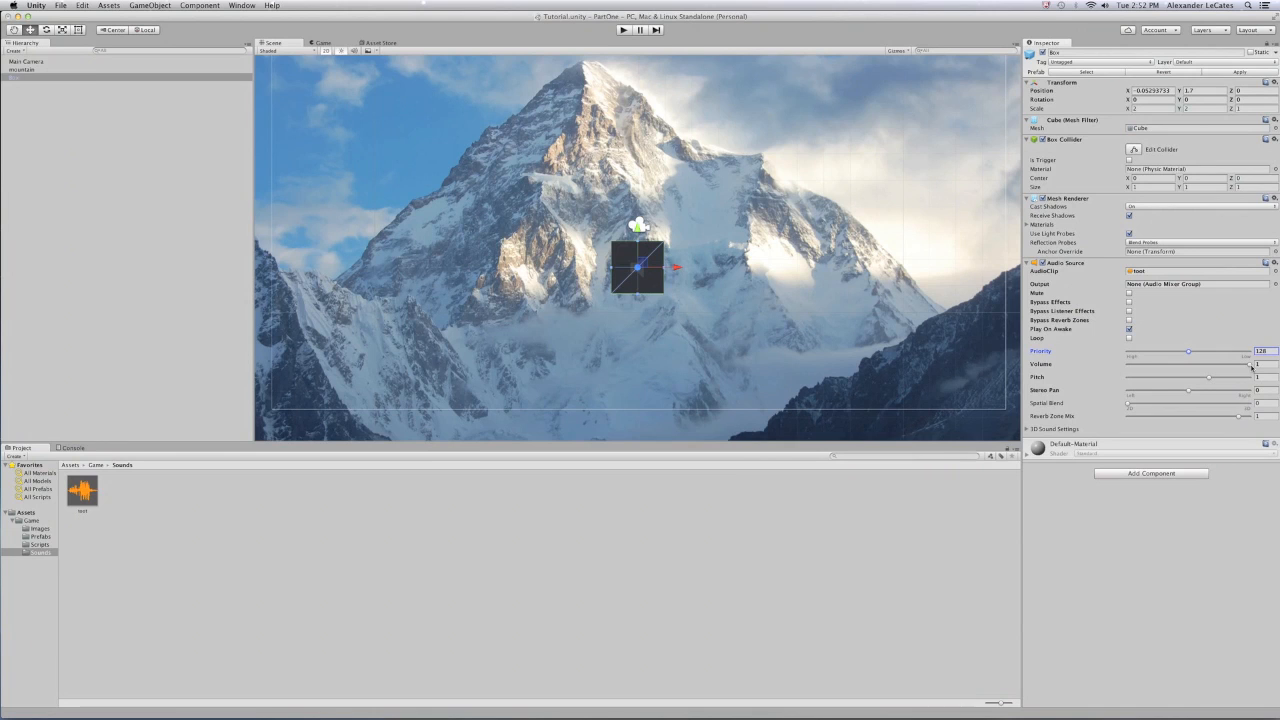
pyautogui.moveTo(1251, 366)
pyautogui.mouseDown()
pyautogui.moveTo(1207, 369)
pyautogui.moveTo(1253, 365)
pyautogui.moveTo(1227, 369)
pyautogui.mouseUp()
pyautogui.click(622, 30)
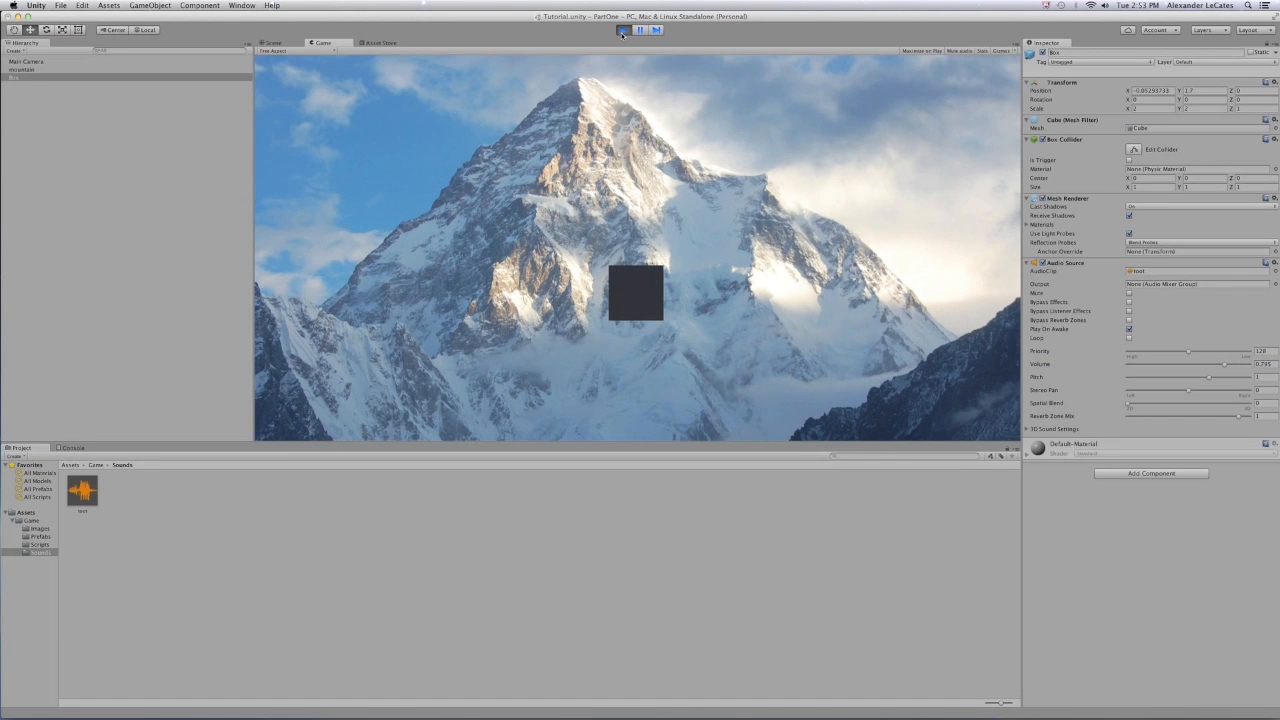
pyautogui.click(622, 31)
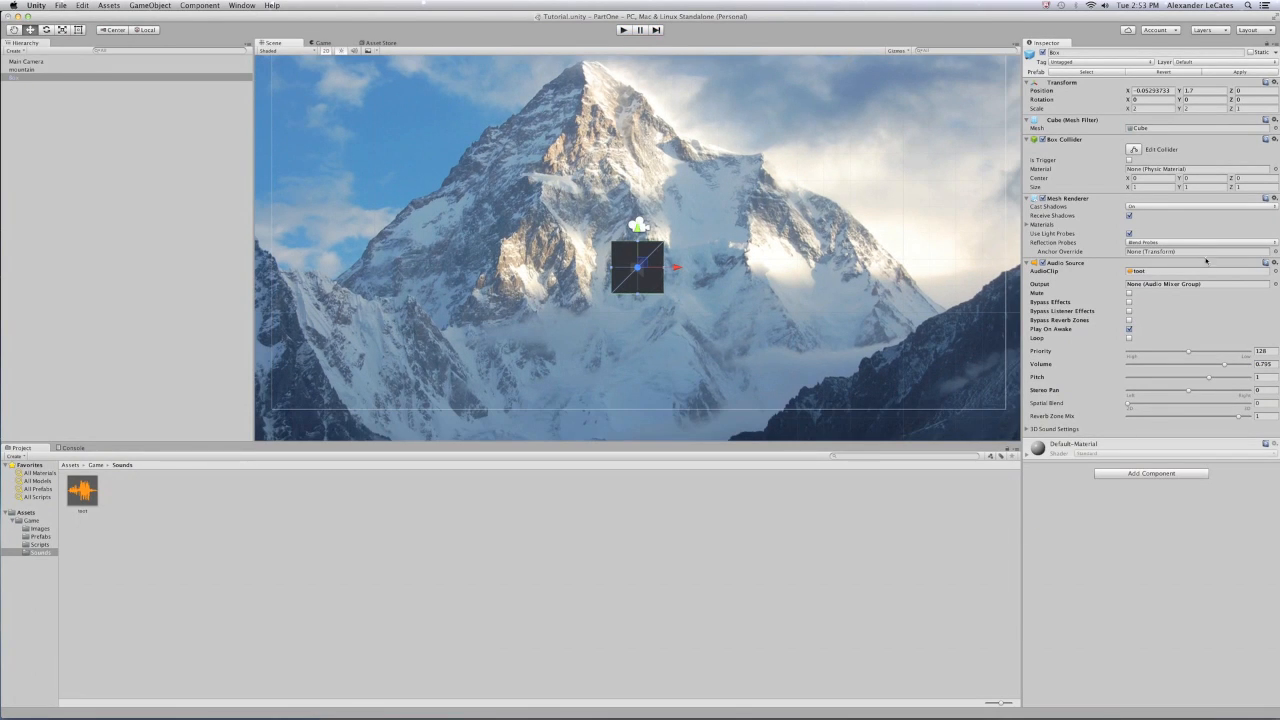
# - Return to the Game/Scripts folder and enable Loop on the Box's Audio Source
pyautogui.click(97, 466)
pyautogui.doubleClick(156, 489)
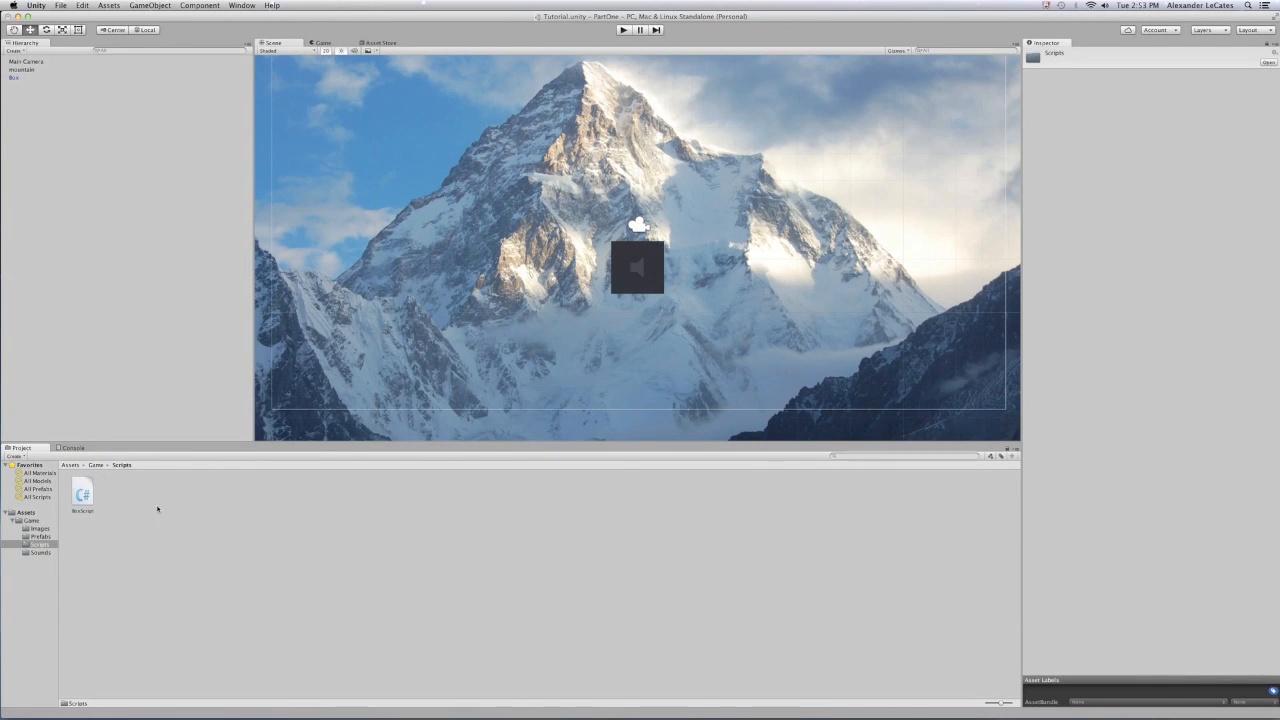
pyautogui.click(635, 253)
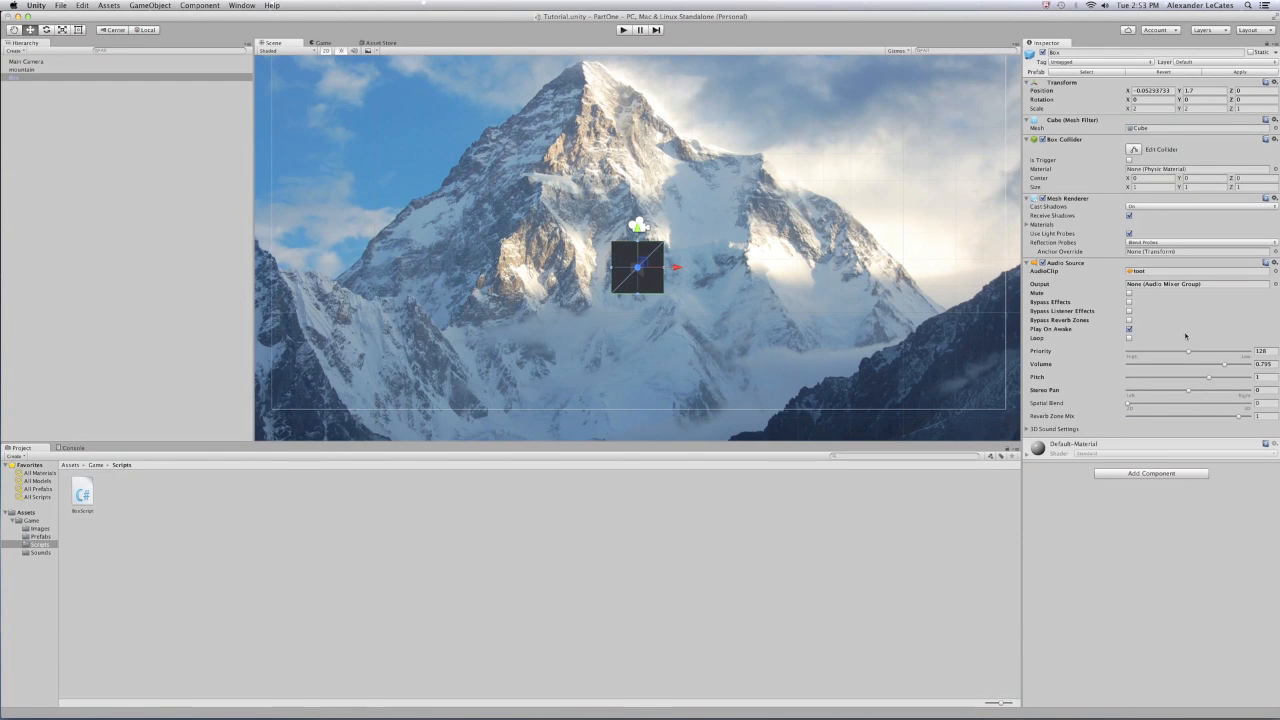
pyautogui.click(1130, 339)
# - Run the scene to listen to the looping sound, lowering the system volume and shifting the Unity window
pyautogui.click(622, 31)
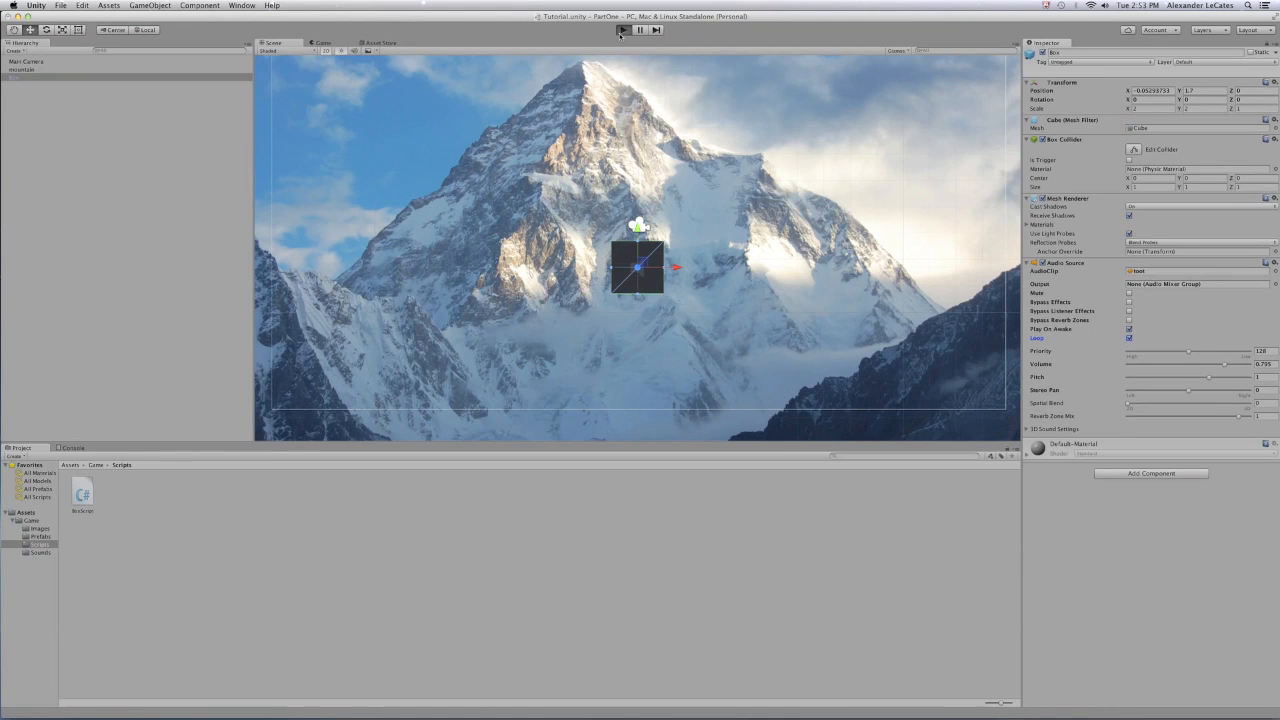
pyautogui.press('XF86AudioLowerVolume')
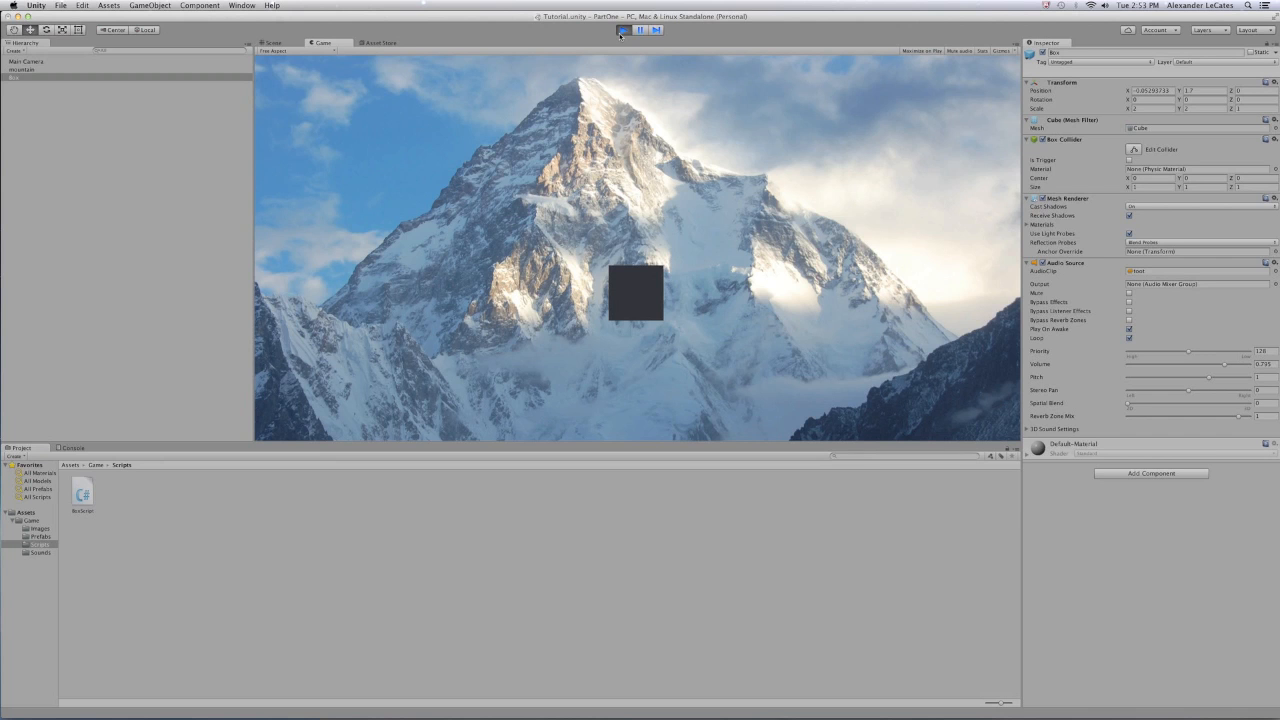
pyautogui.doubleClick(598, 22)
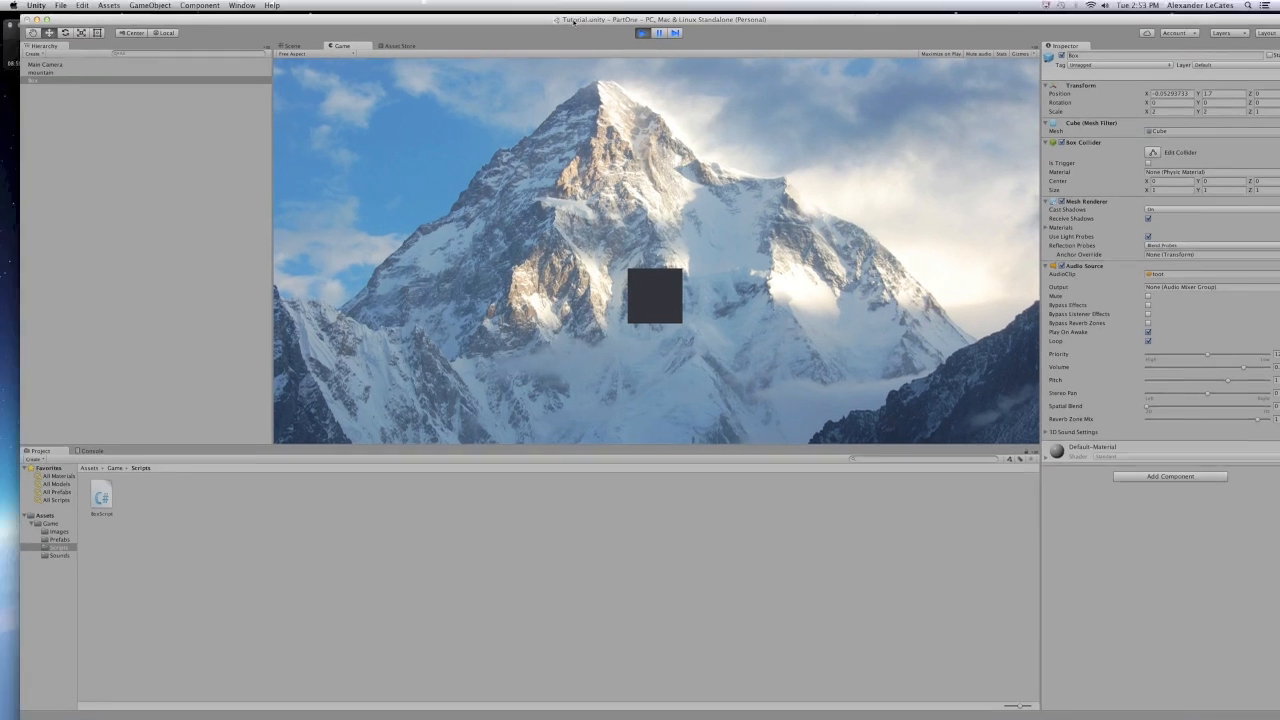